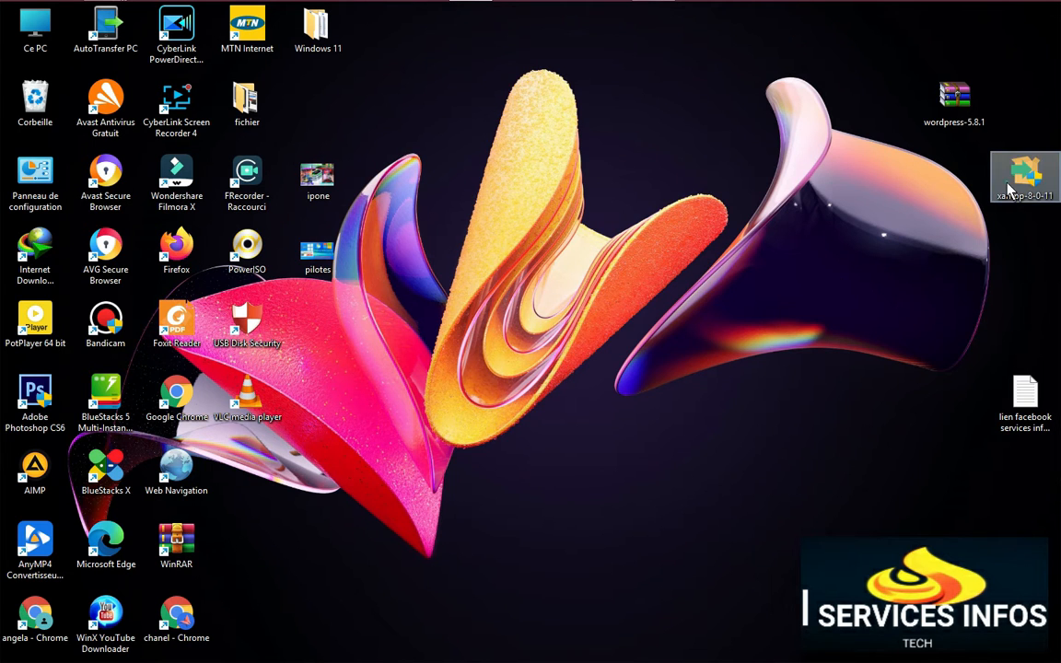
Start the xampp-8-0-11 installer from the desktop and refresh the desktop while it loads.
mouse_move(1010, 188)
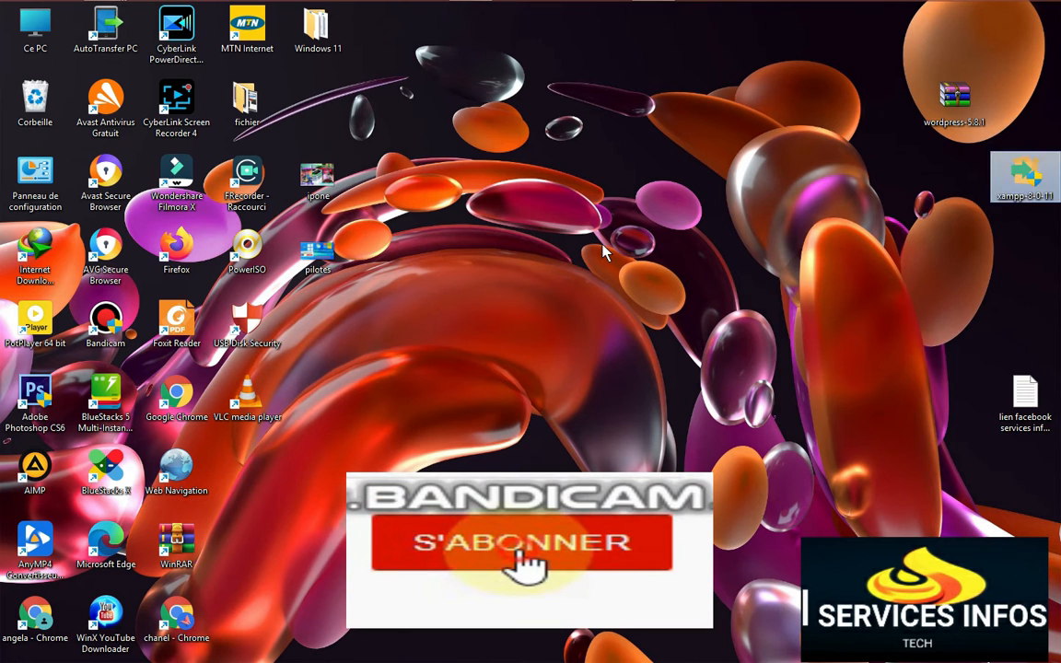
right_click(604, 246)
left_click(640, 293)
right_click(670, 218)
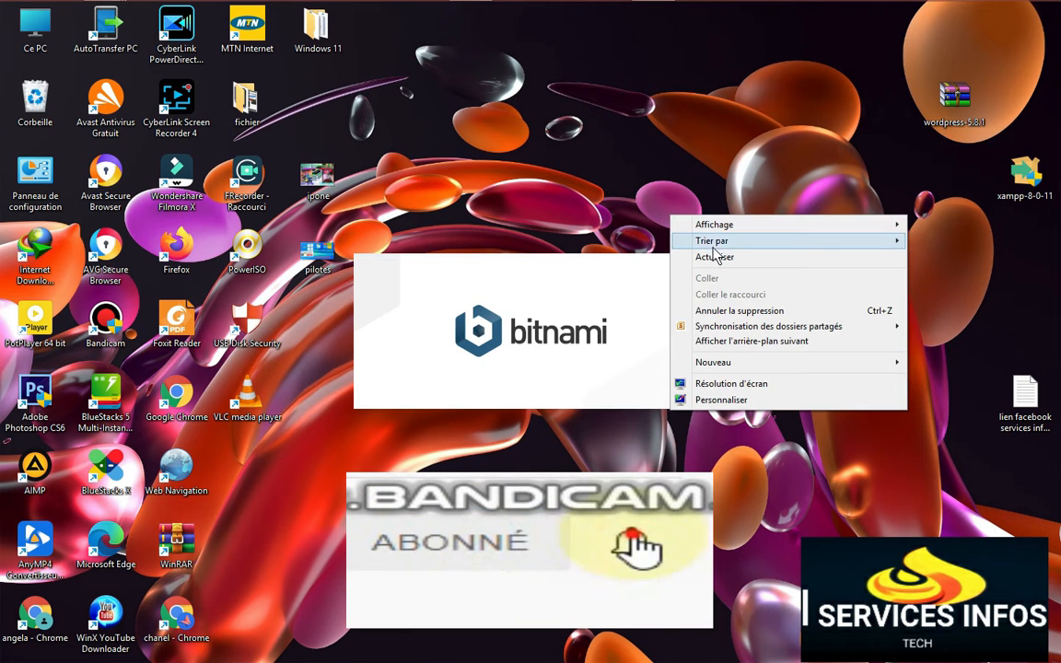
left_click(716, 256)
right_click(689, 171)
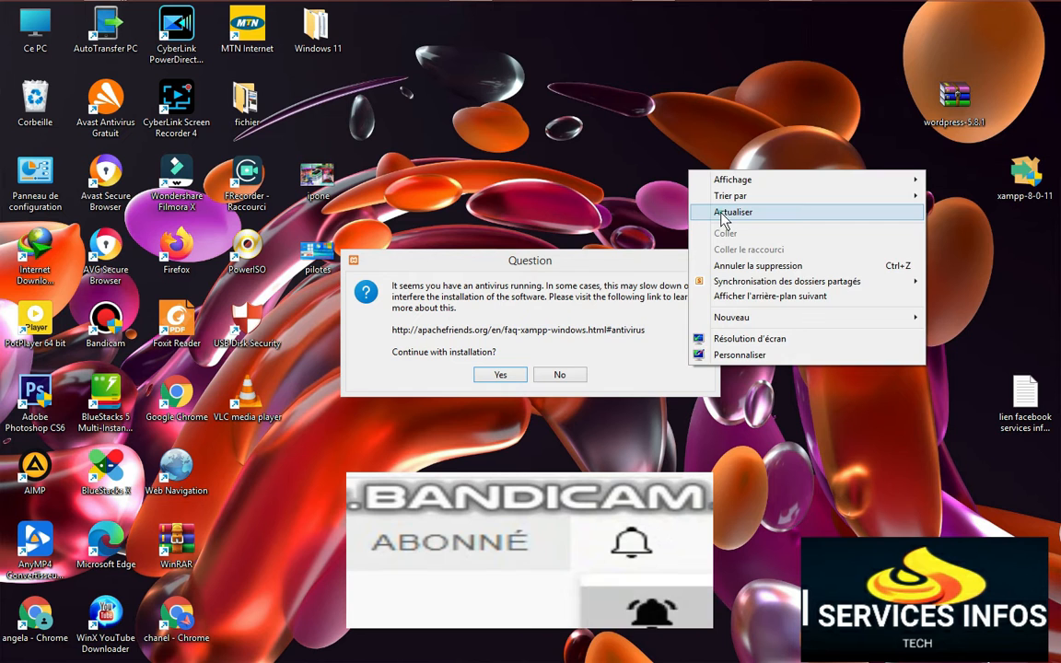
left_click(710, 211)
Continue the installation despite the antivirus question, accept the UAC warning and proceed past the XAMPP welcome page.
left_click(501, 377)
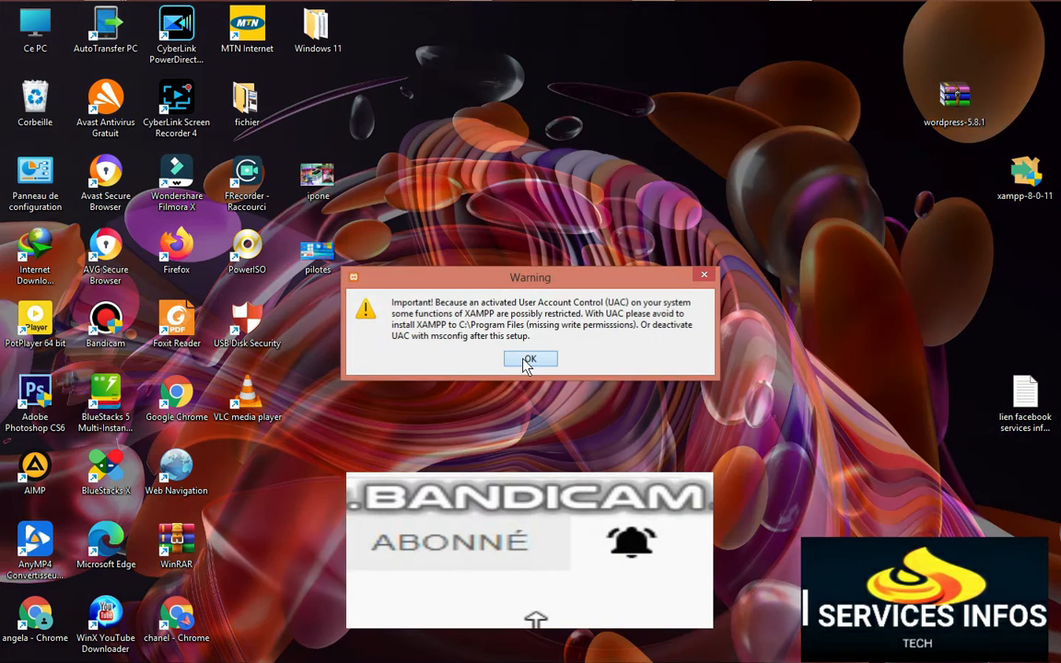
left_click(529, 360)
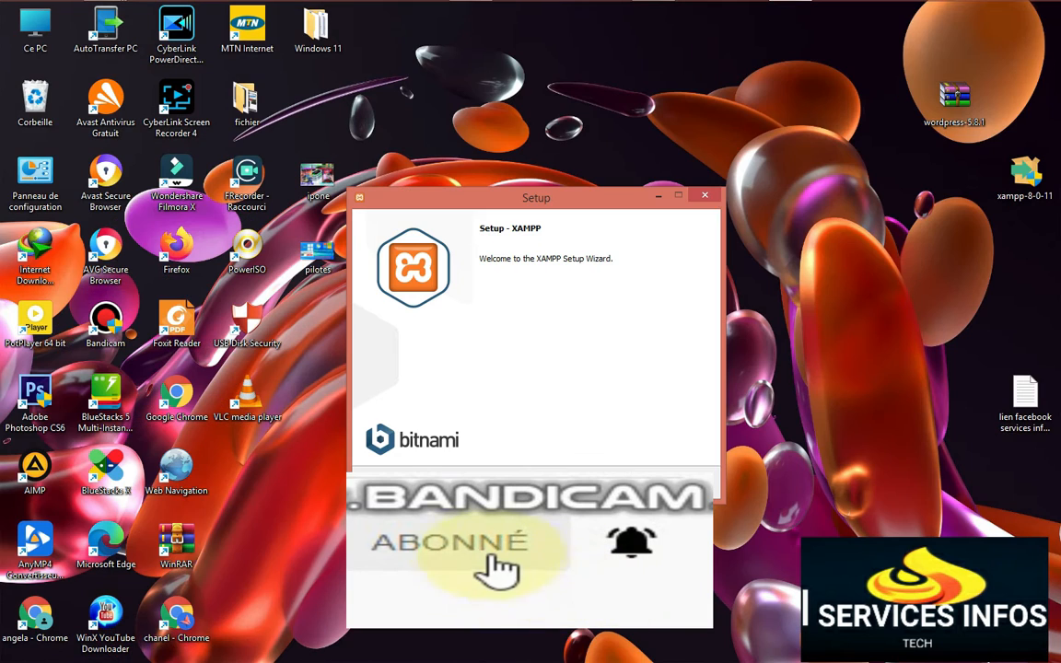
left_click(620, 486)
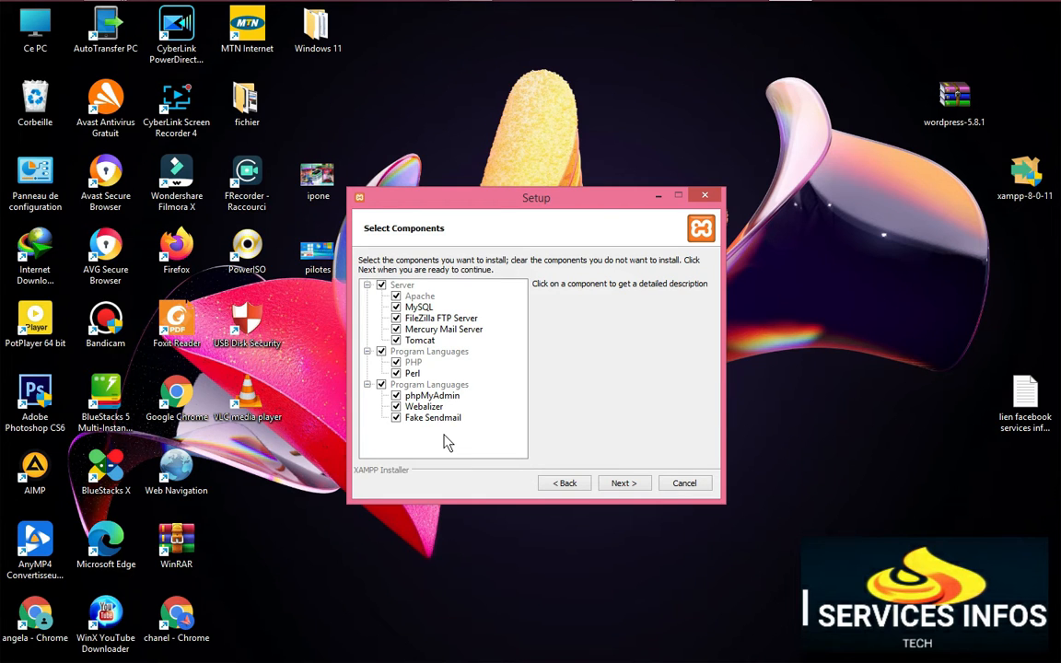
Exclude Fake Sendmail, Webalizer, Perl, Tomcat and Mercury Mail Server from the components to install and continue.
left_click(399, 418)
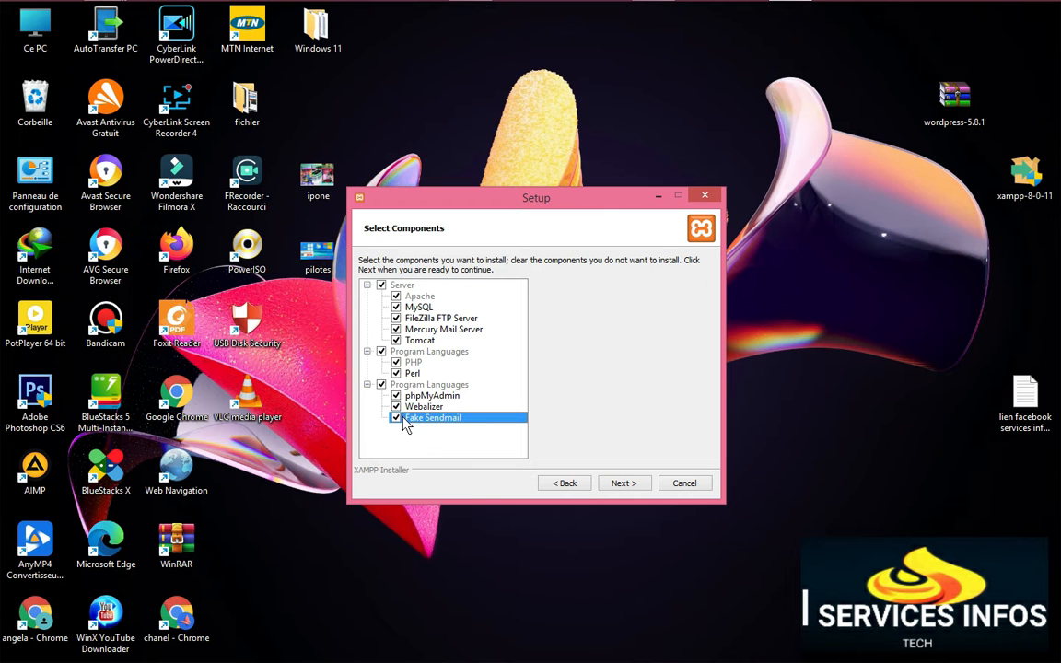
left_click(396, 417)
left_click(396, 406)
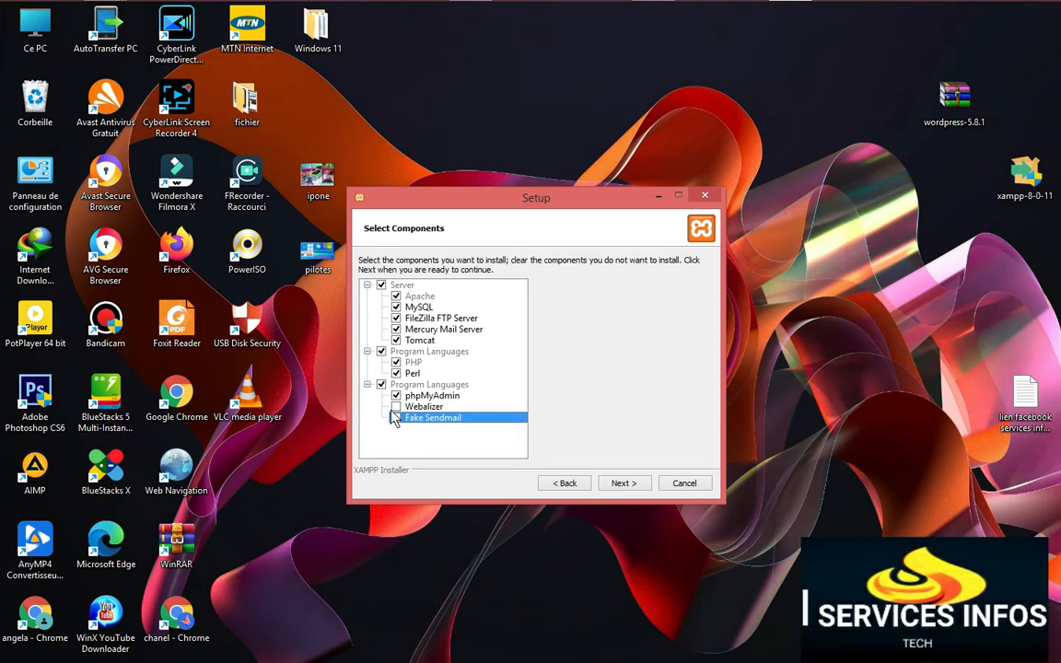
left_click(396, 373)
left_click(396, 340)
left_click(631, 488)
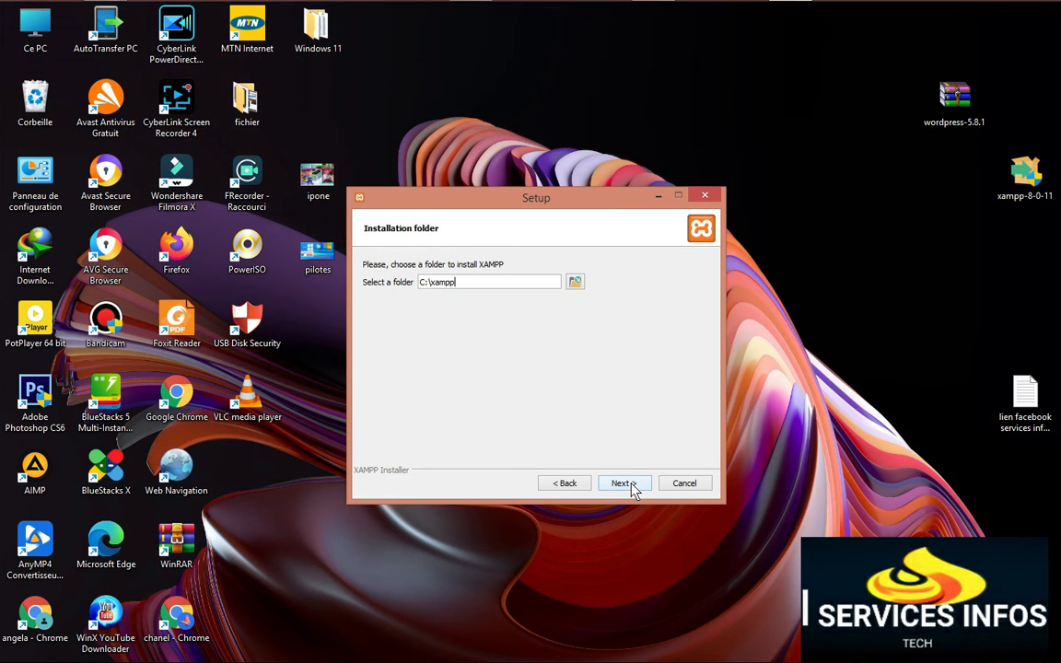
Install XAMPP in C:\xampp with English as the language, closing the Bitnami web page that opens.
left_click(622, 483)
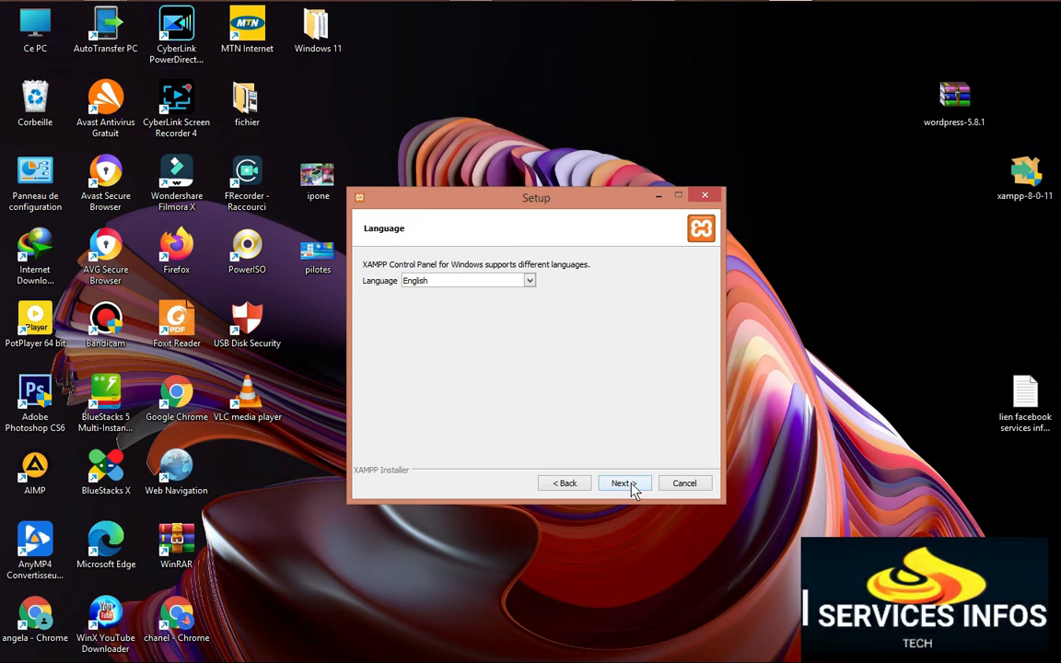
left_click(632, 489)
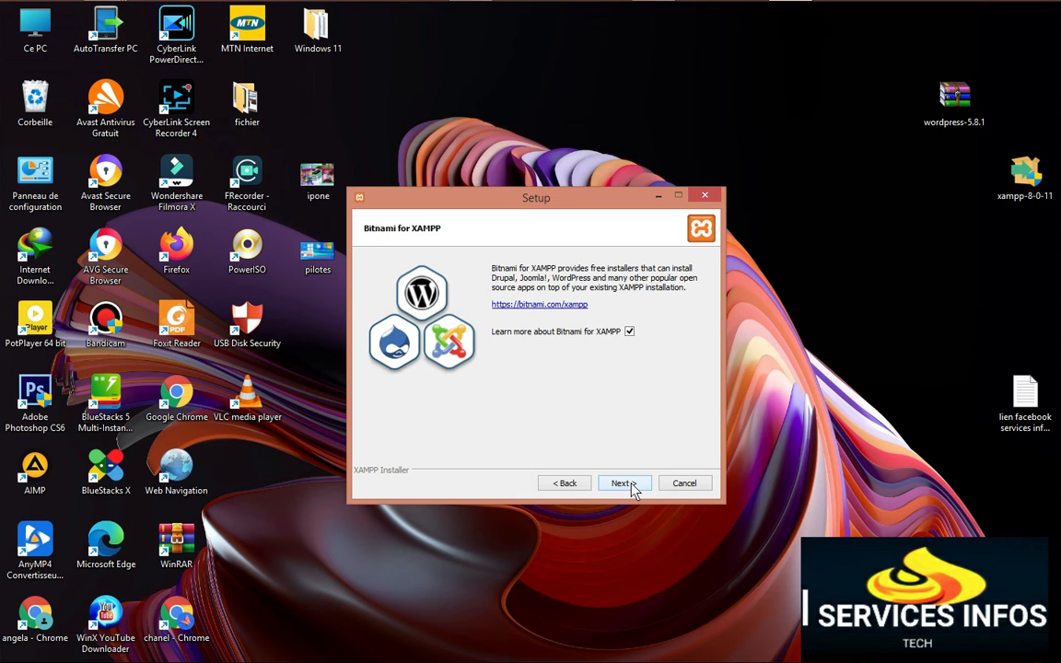
left_click(623, 484)
left_click(631, 488)
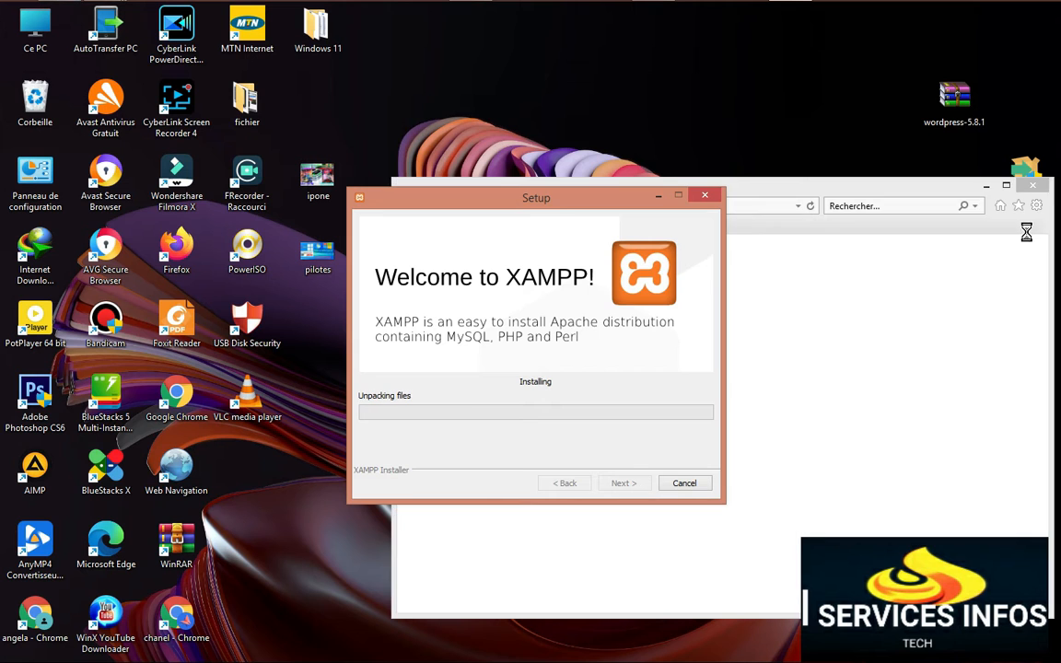
left_click(1034, 187)
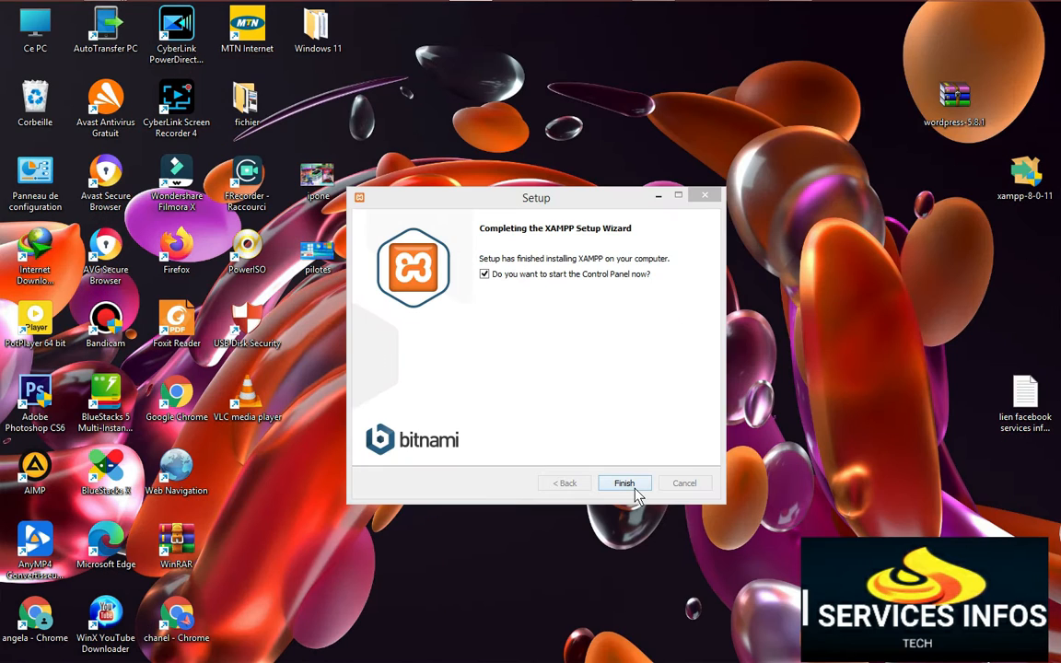
Finish the setup with the Control Panel set to start, and move its window clear of the upper desktop icons.
left_click(624, 483)
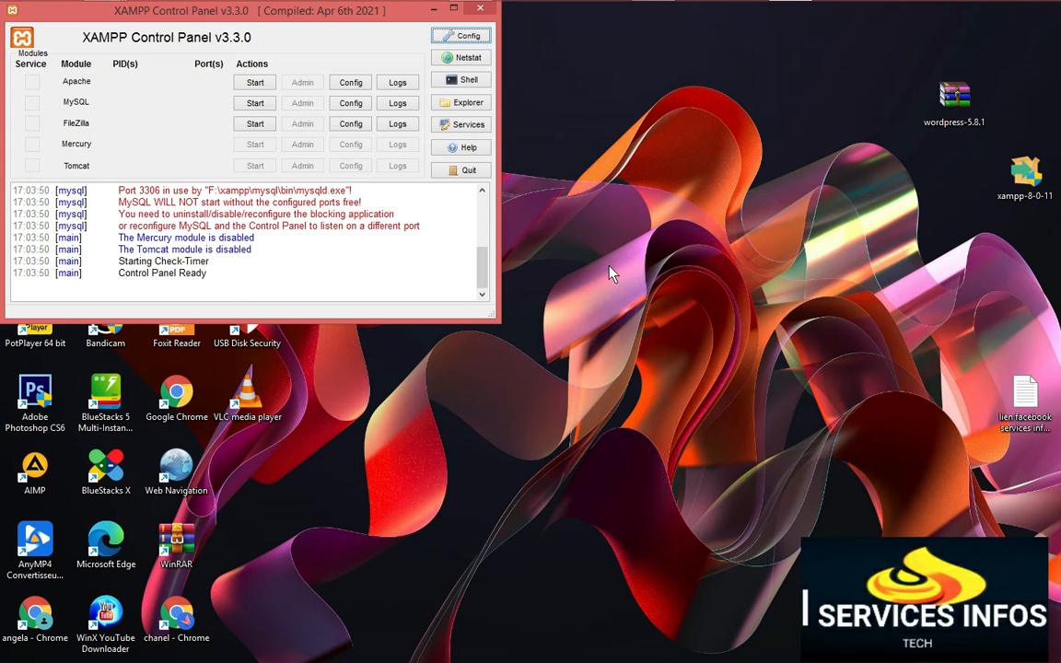
left_click_drag(154, 11, 560, 265)
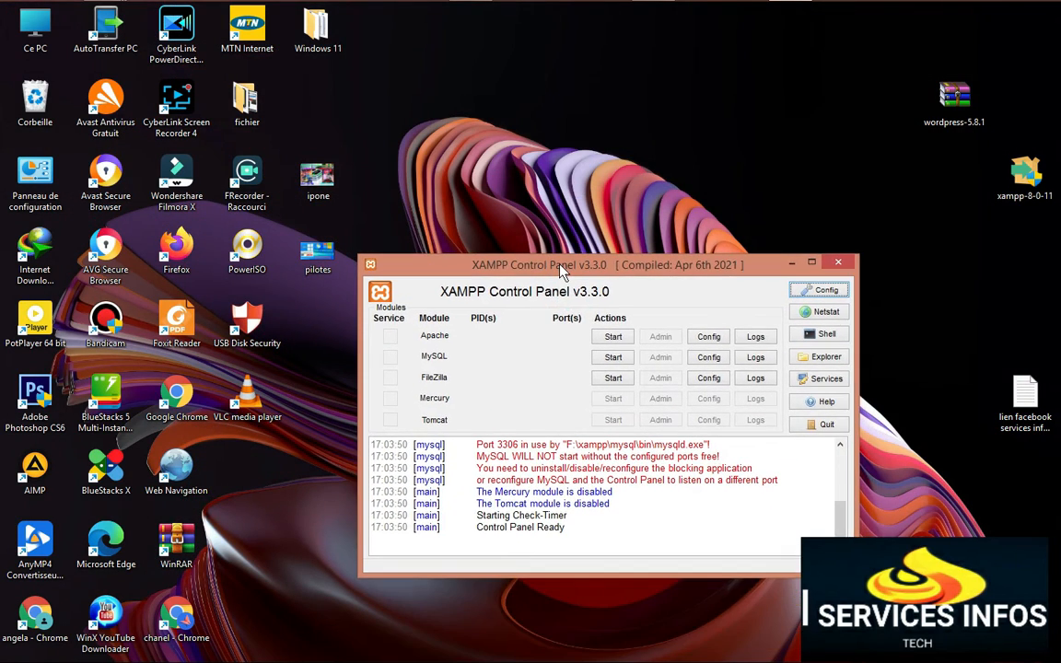
left_click_drag(707, 267, 716, 237)
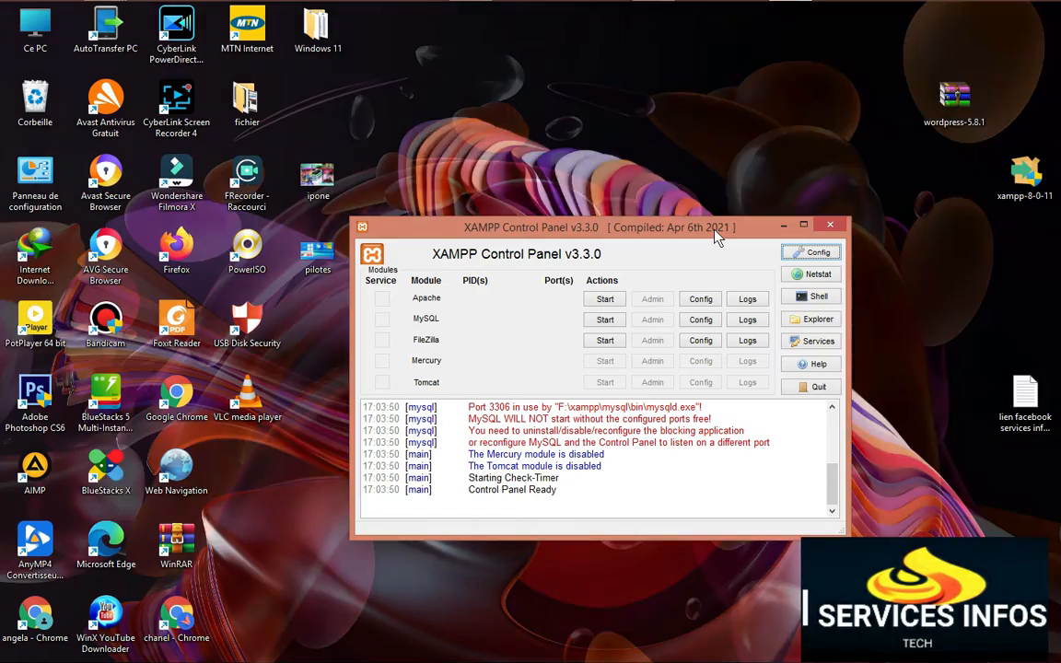
left_click_drag(715, 232, 403, 343)
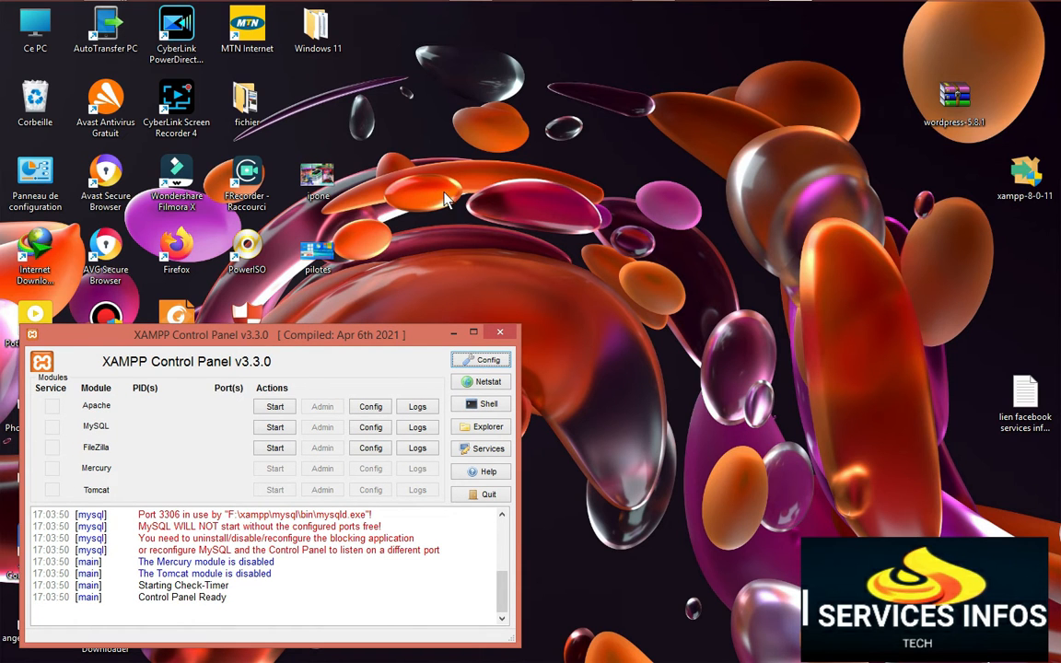
Open the htdocs folder inside C:\xampp from Ce PC.
left_click(101, 105)
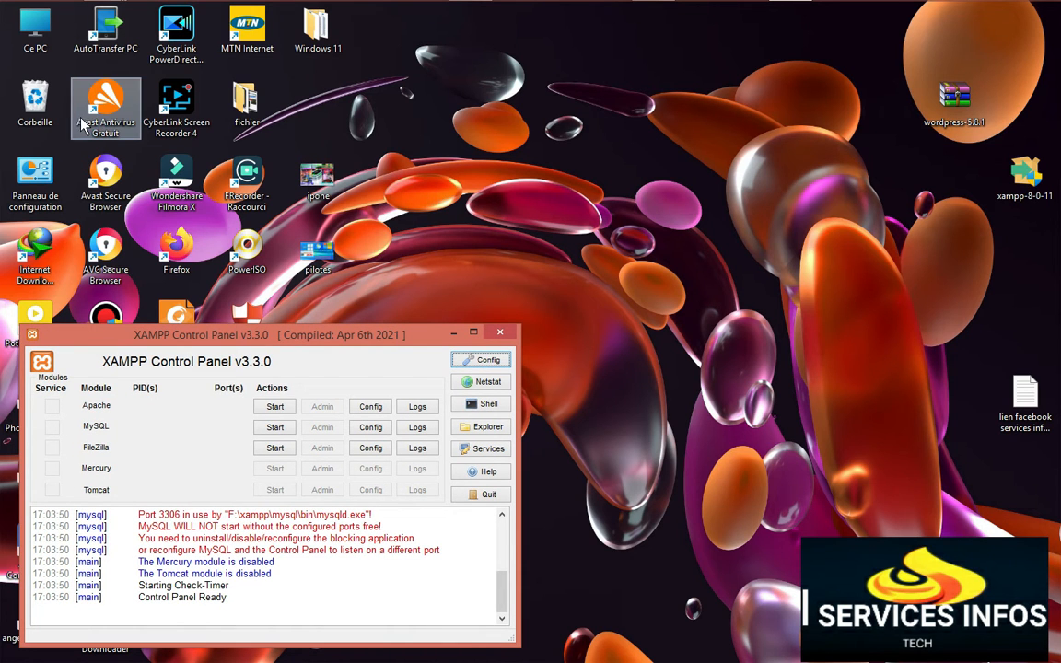
left_click(33, 92)
left_click(247, 83)
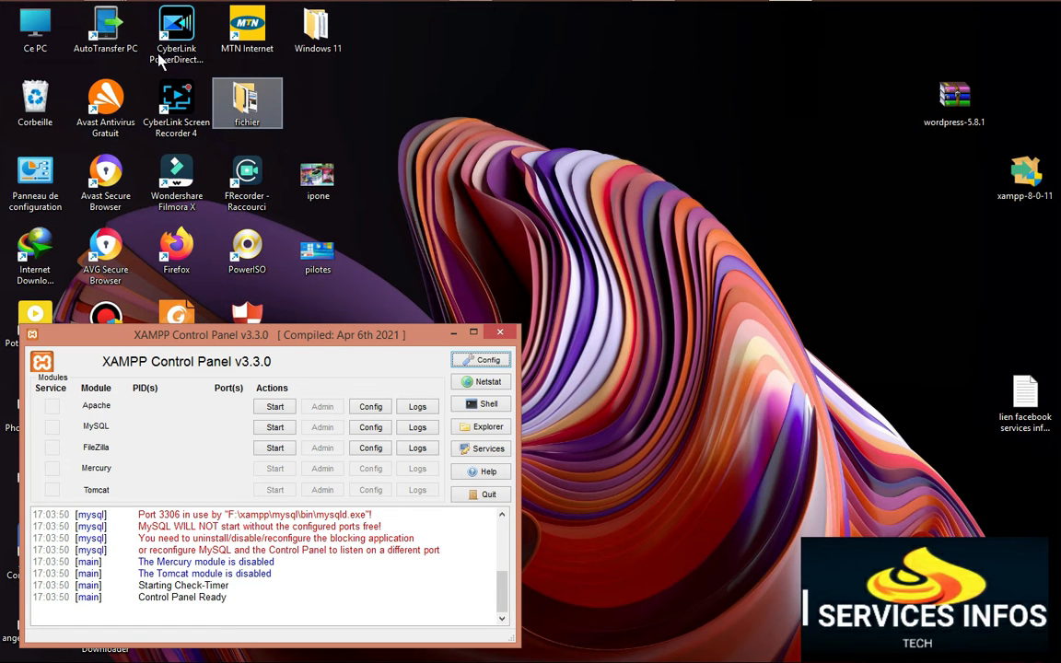
double_click(34, 46)
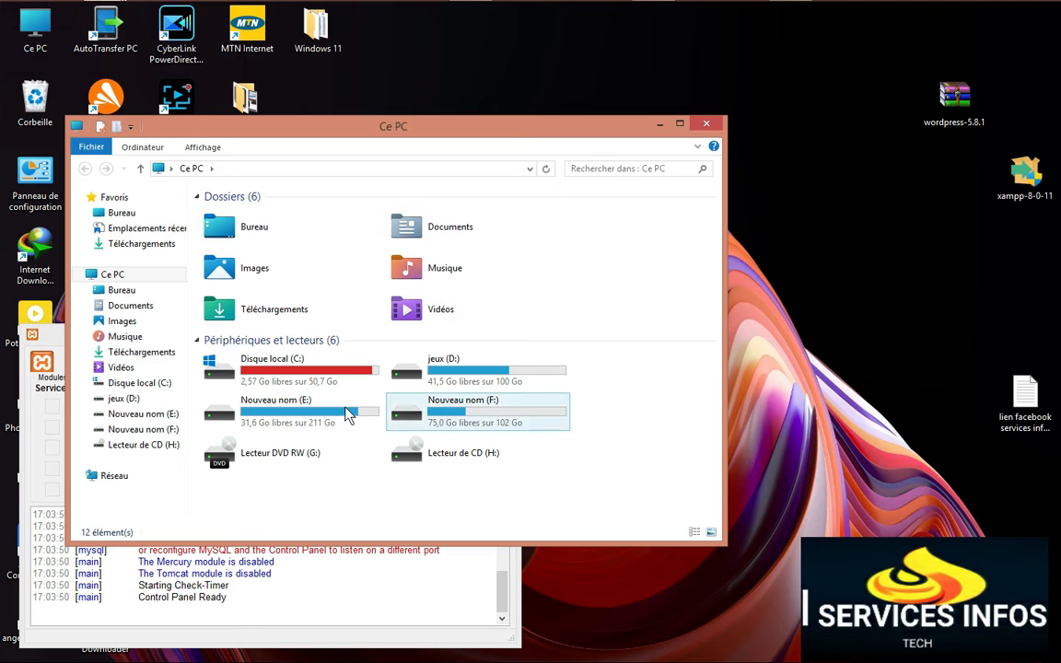
double_click(348, 377)
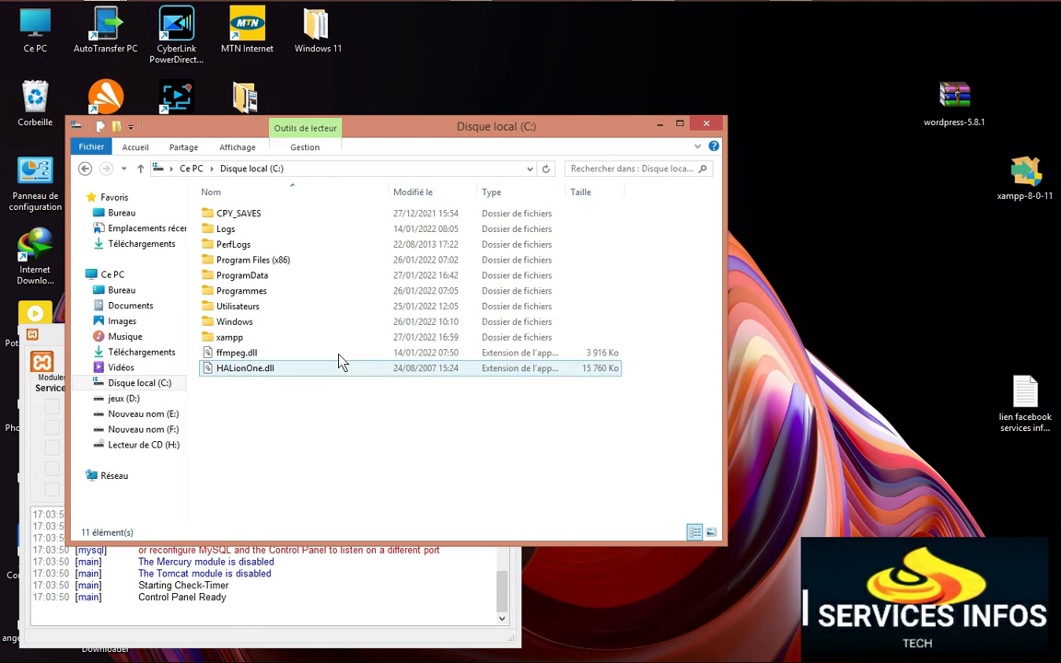
left_click(260, 343)
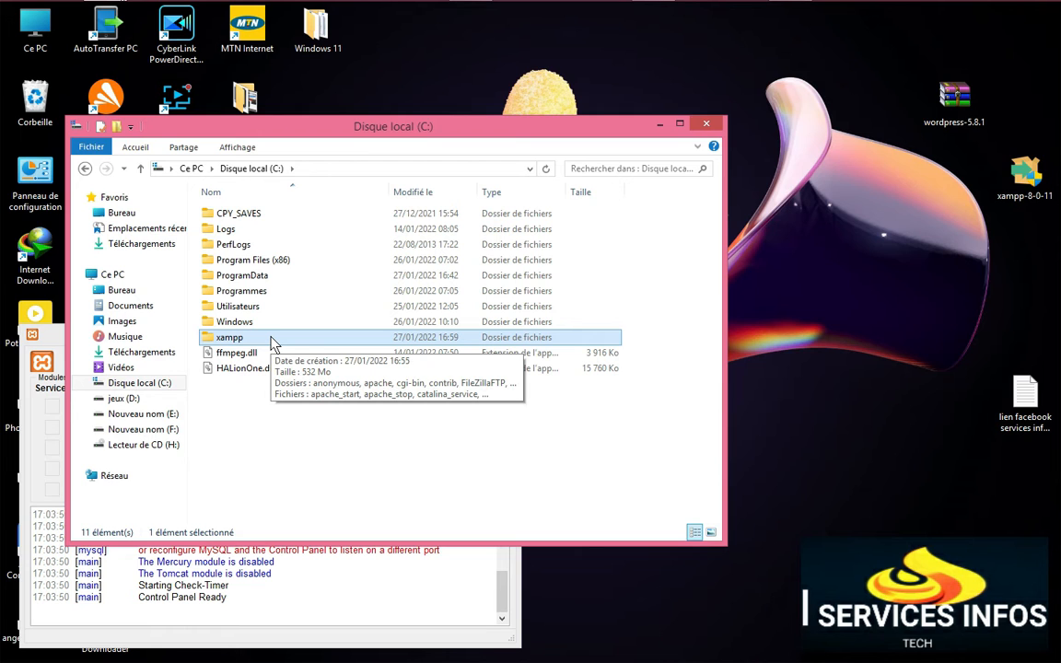
double_click(272, 339)
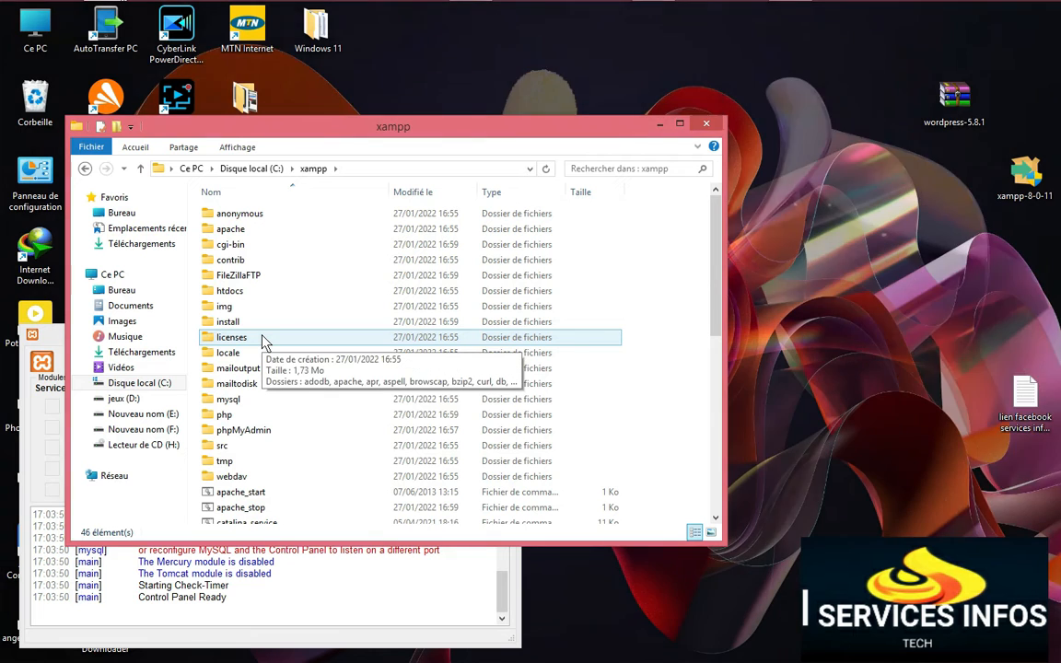
double_click(254, 304)
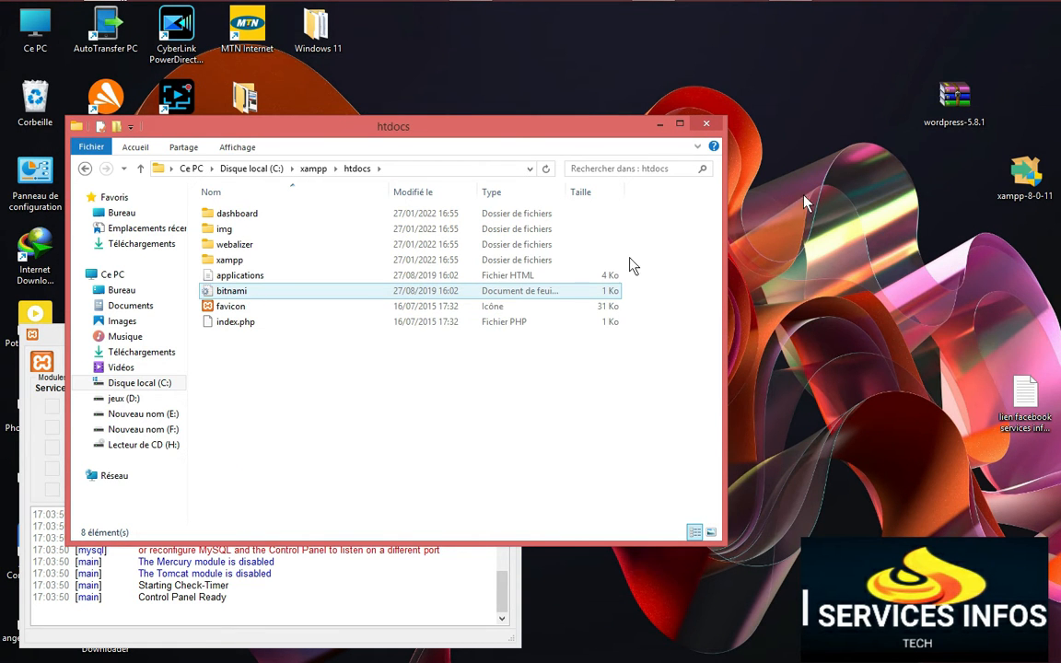
Copy the wordpress-5.8.1 archive from the desktop into the htdocs folder.
right_click(973, 112)
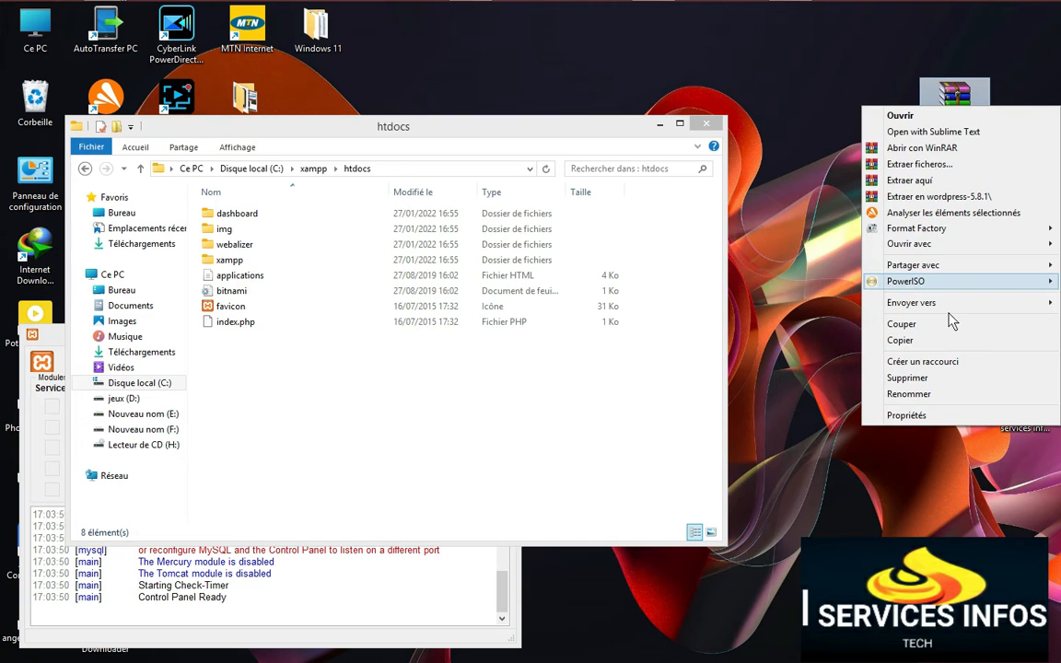
left_click(921, 340)
left_click(299, 398)
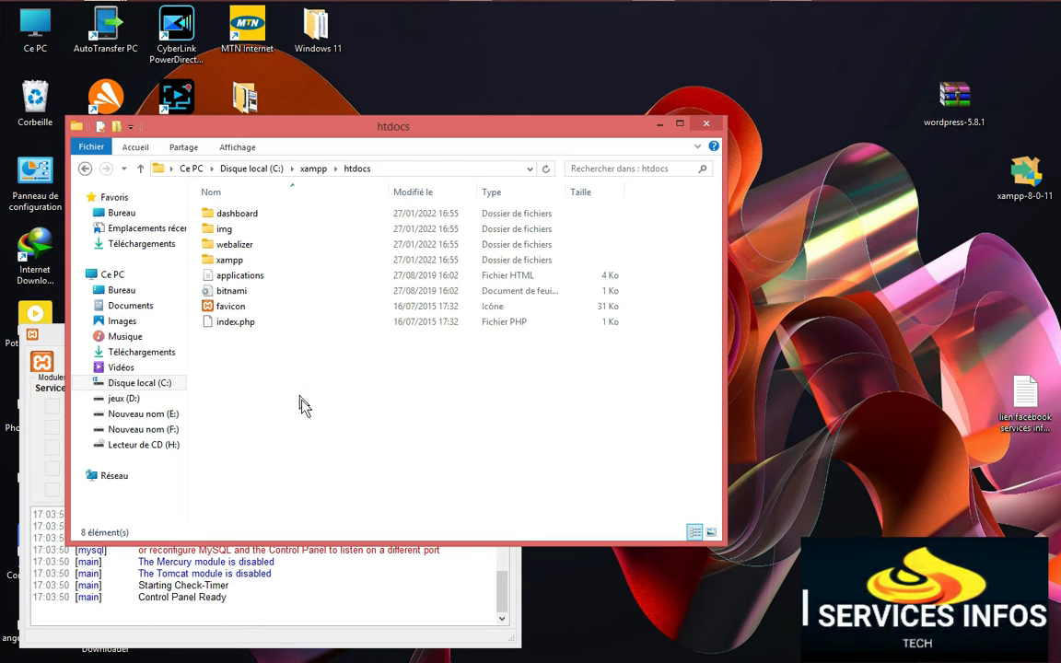
right_click(301, 399)
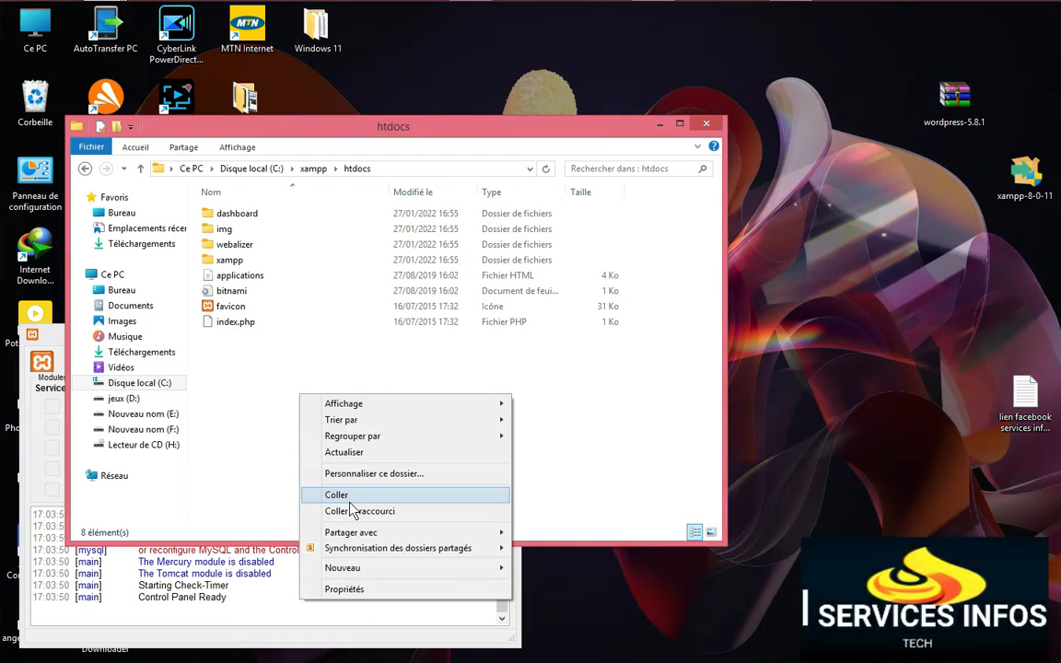
left_click(351, 499)
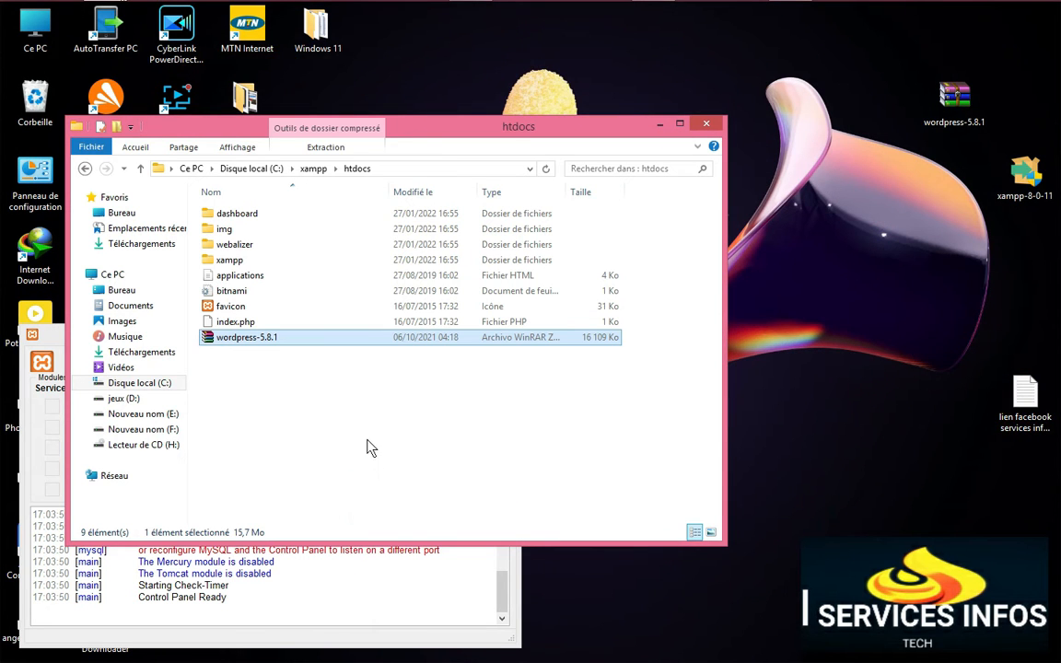
Extract the wordpress-5.8.1 archive directly into htdocs and delete the archive copy there.
right_click(242, 345)
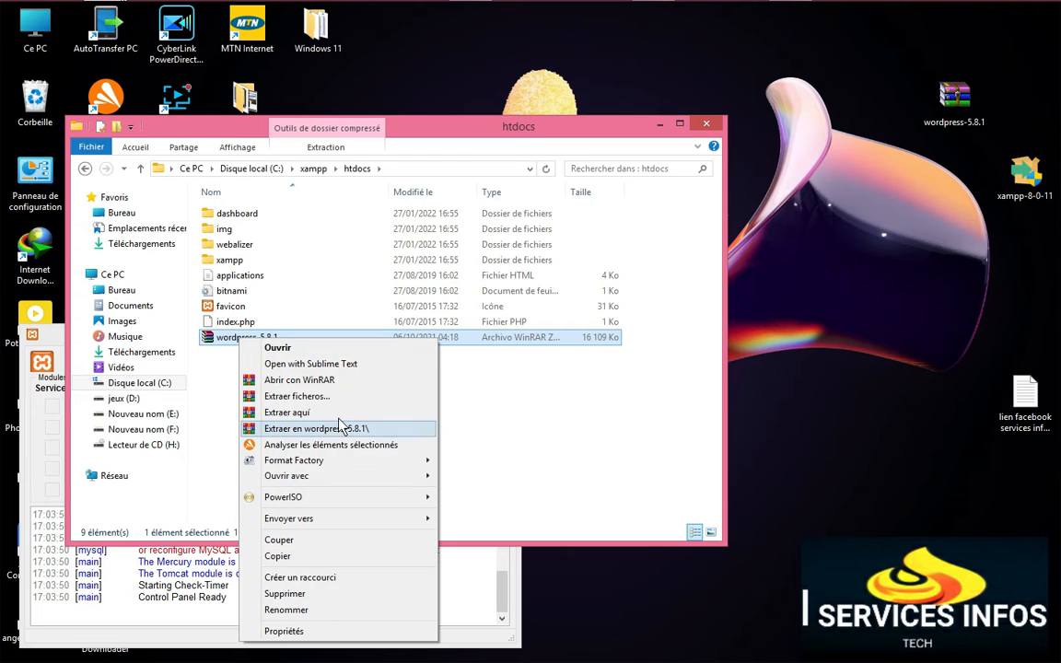
left_click(339, 416)
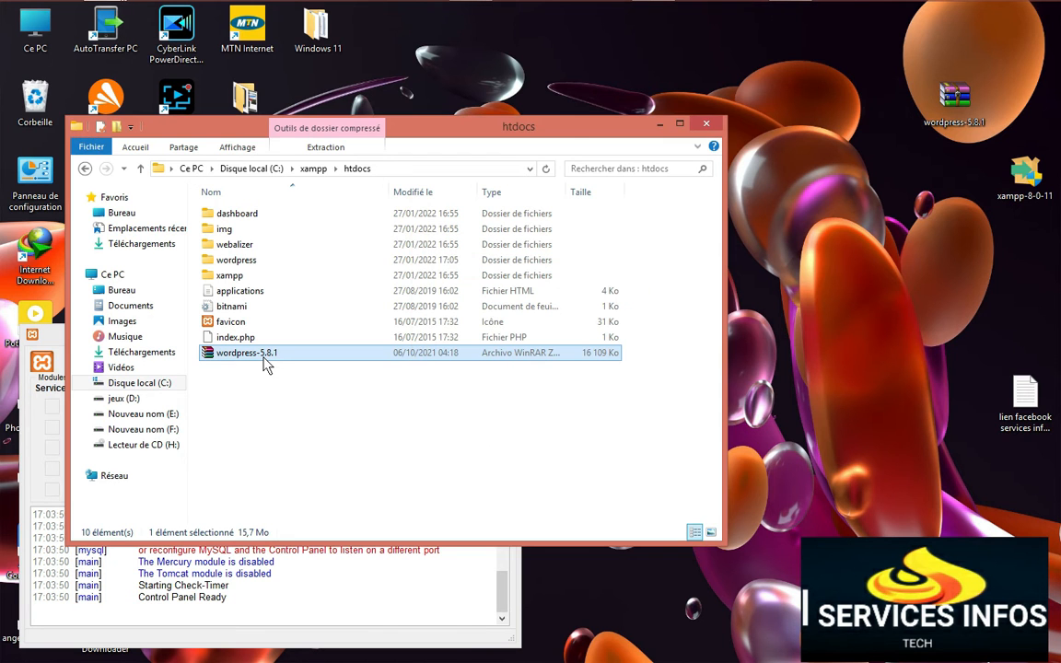
right_click(265, 364)
left_click(345, 604)
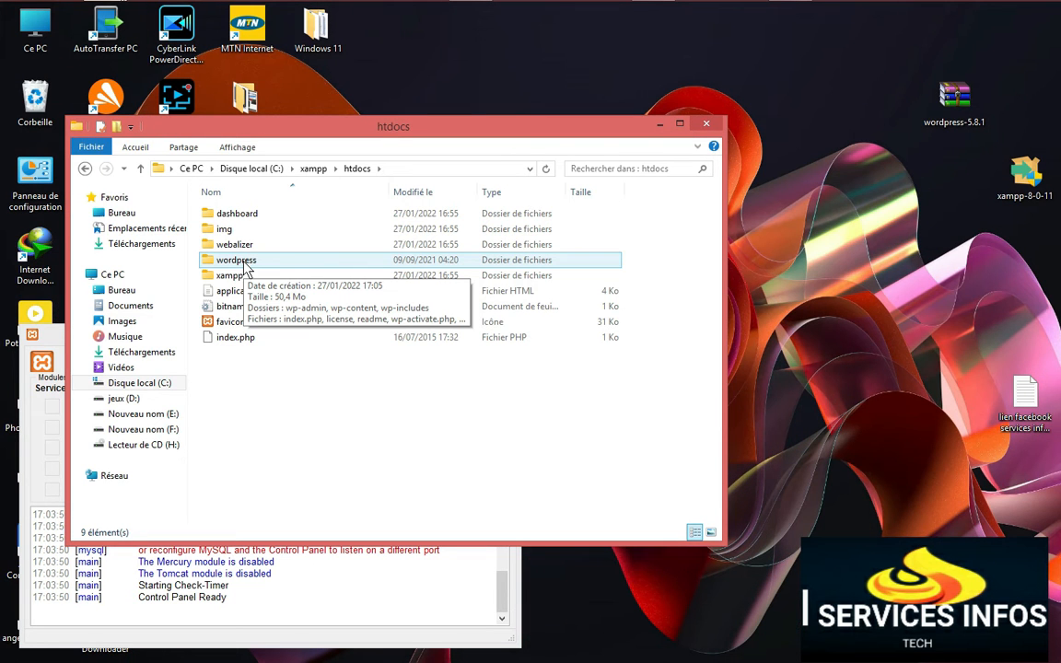
Rename the wordpress folder inside htdocs as sidem.
left_click(241, 261)
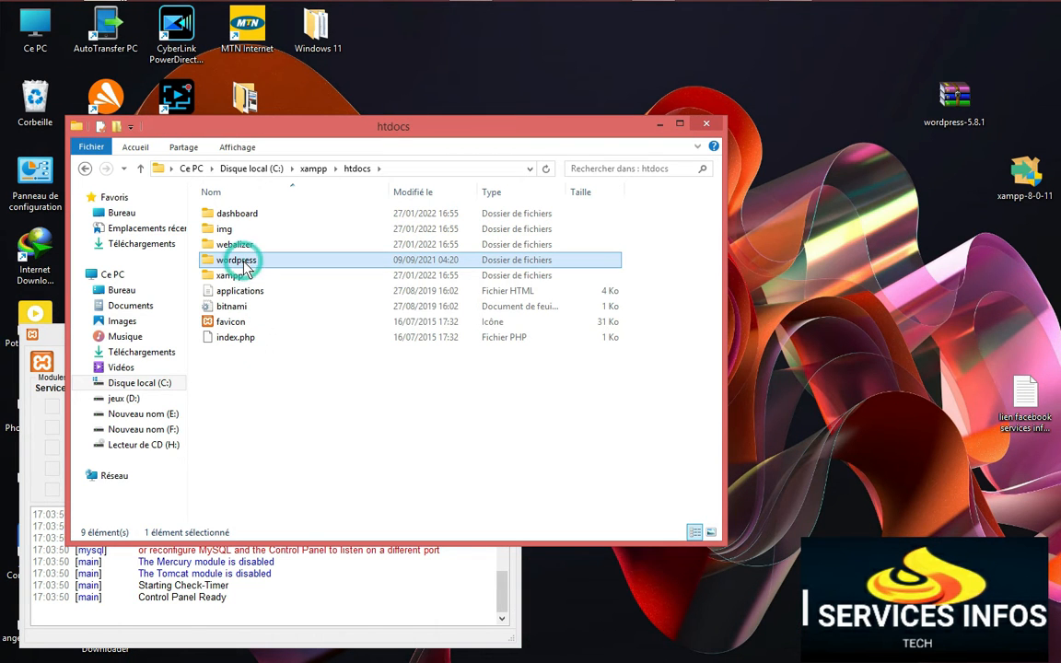
left_click(241, 261)
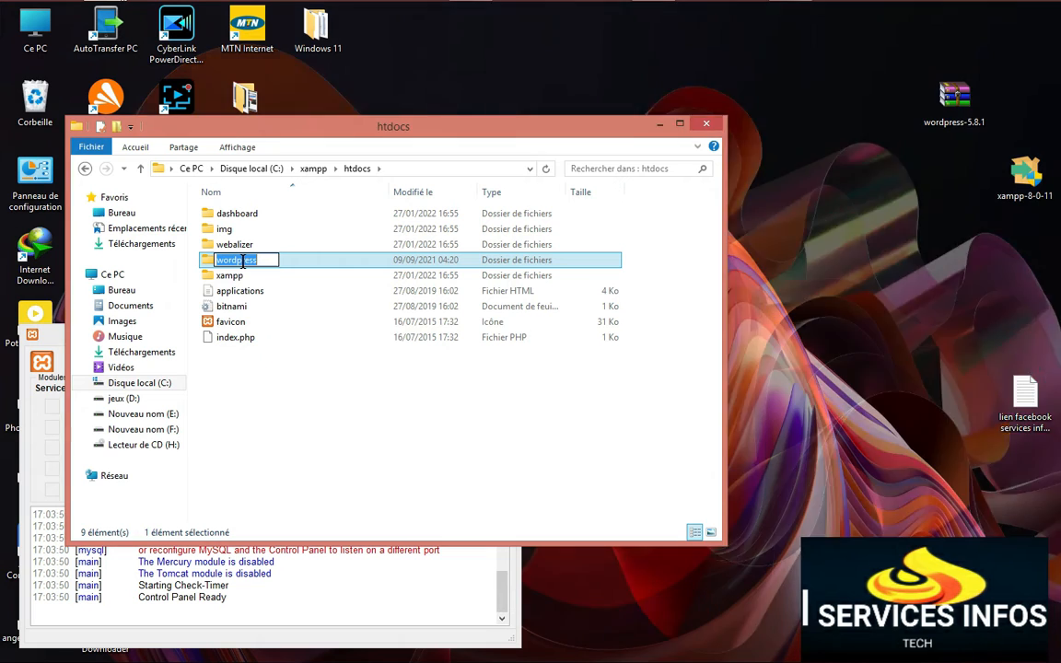
type("side")
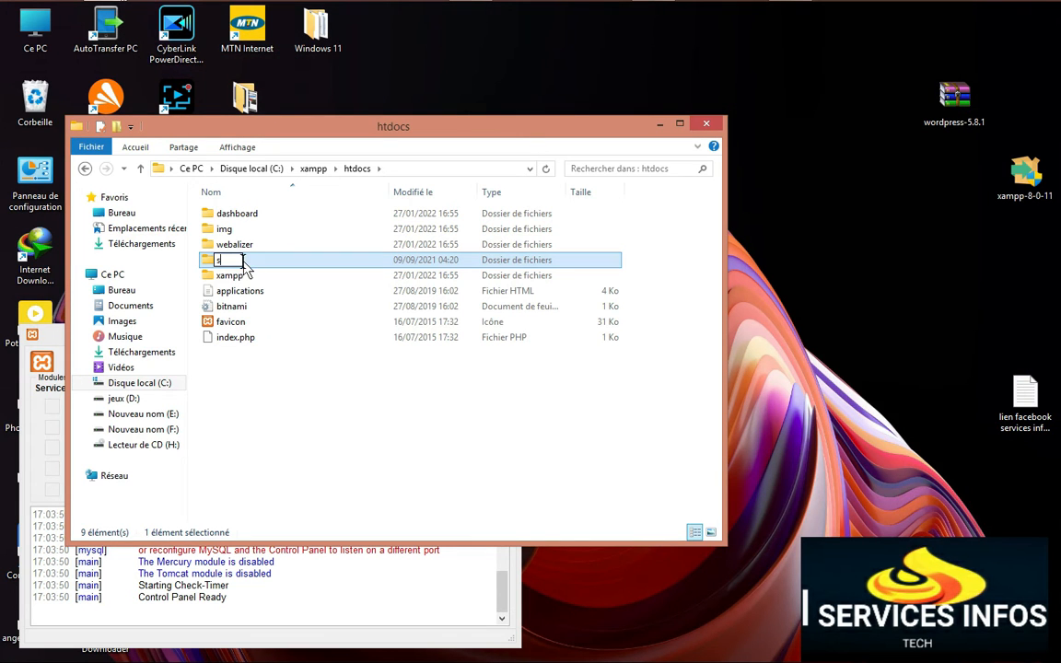
type("m")
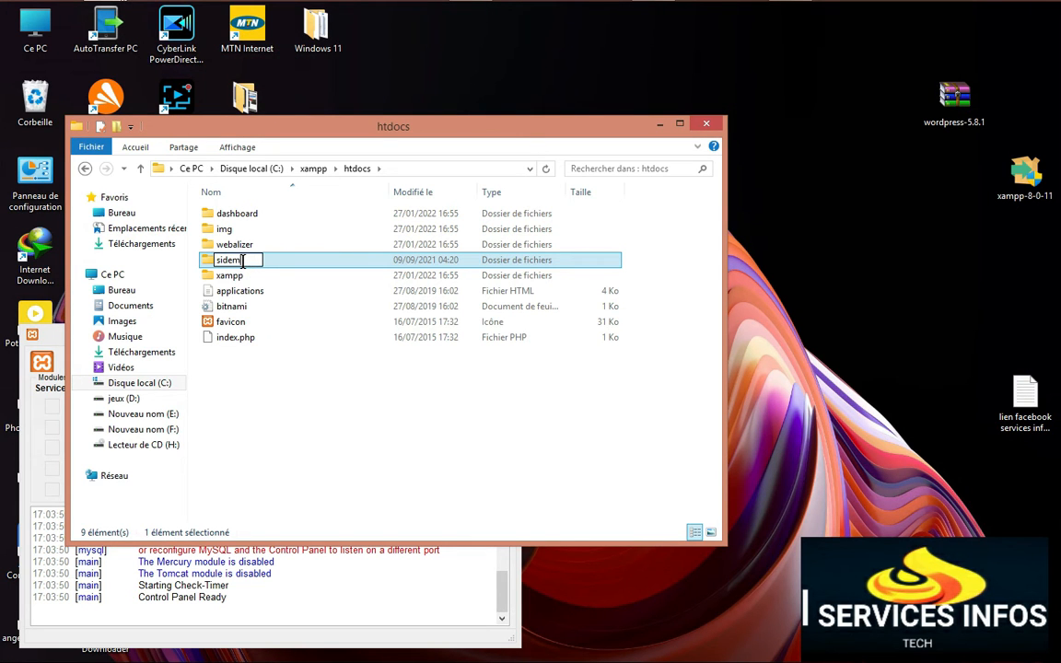
left_click(268, 449)
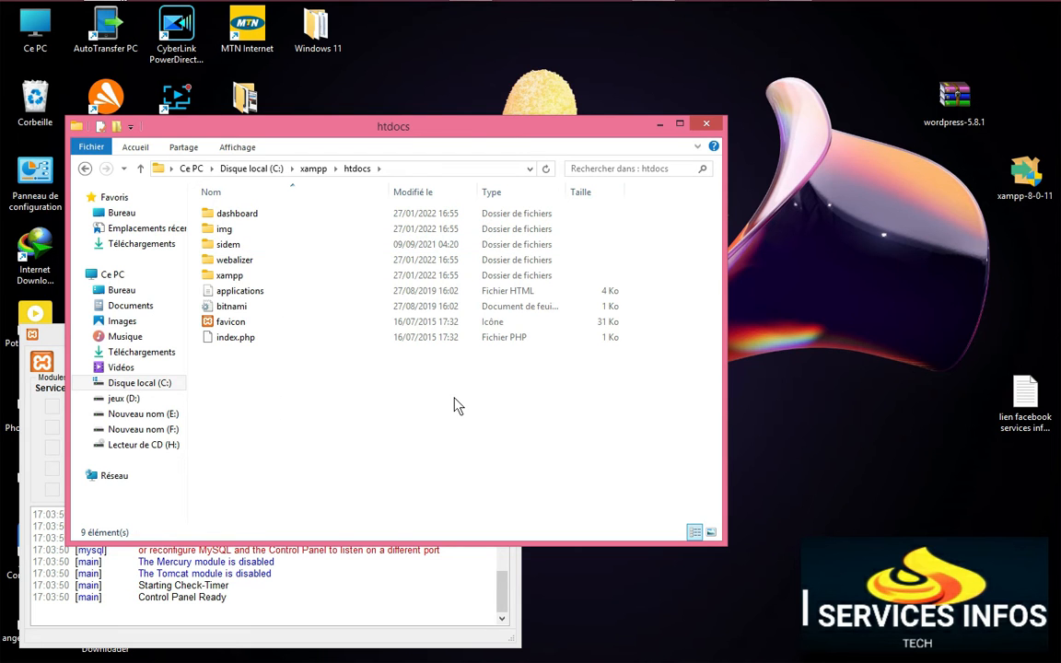
Move the htdocs and XAMPP Control Panel windows so the modules are accessible, and start Apache and MySQL.
left_click_drag(335, 132, 705, 164)
left_click_drag(359, 343, 465, 161)
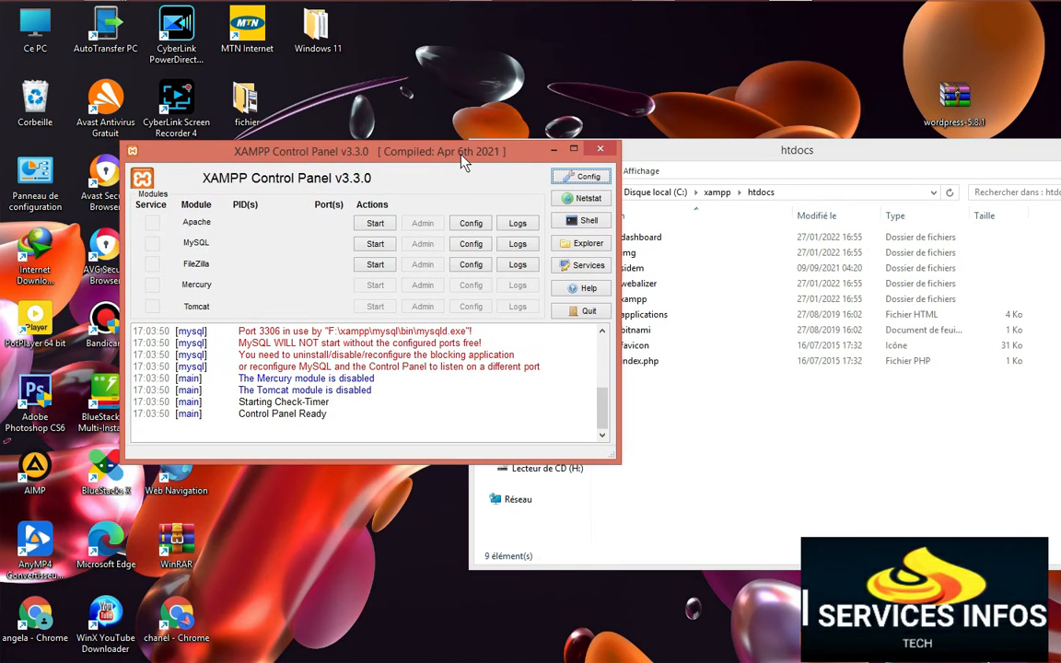
left_click(381, 224)
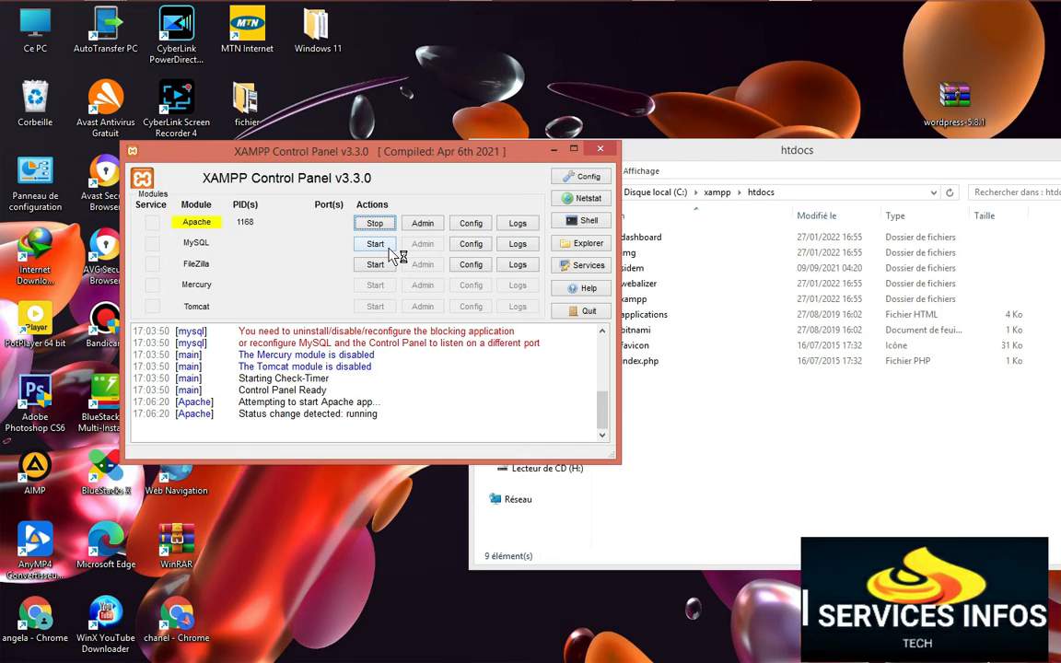
left_click(386, 247)
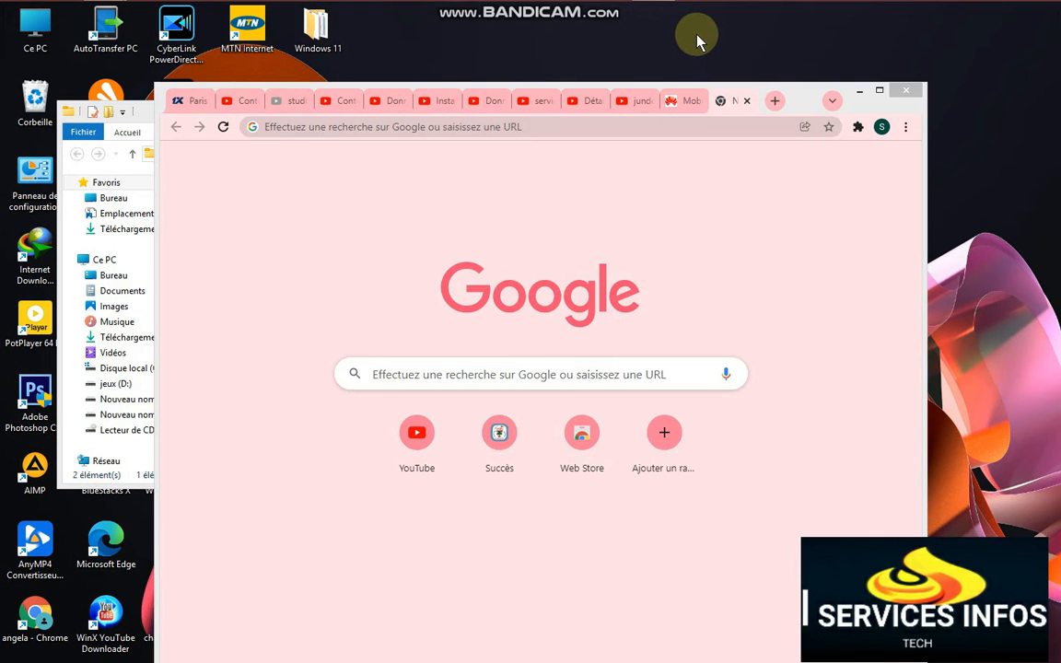
Switch to Chrome, load localhost to open the XAMPP dashboard, and maximize the browser window.
mouse_move(635, 9)
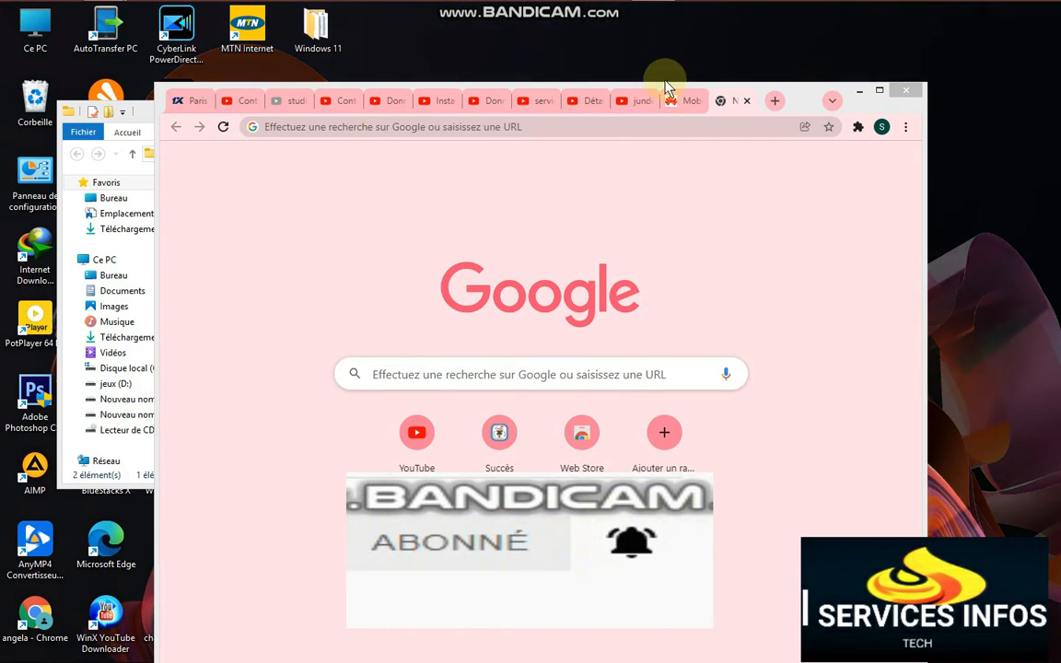
left_click(563, 123)
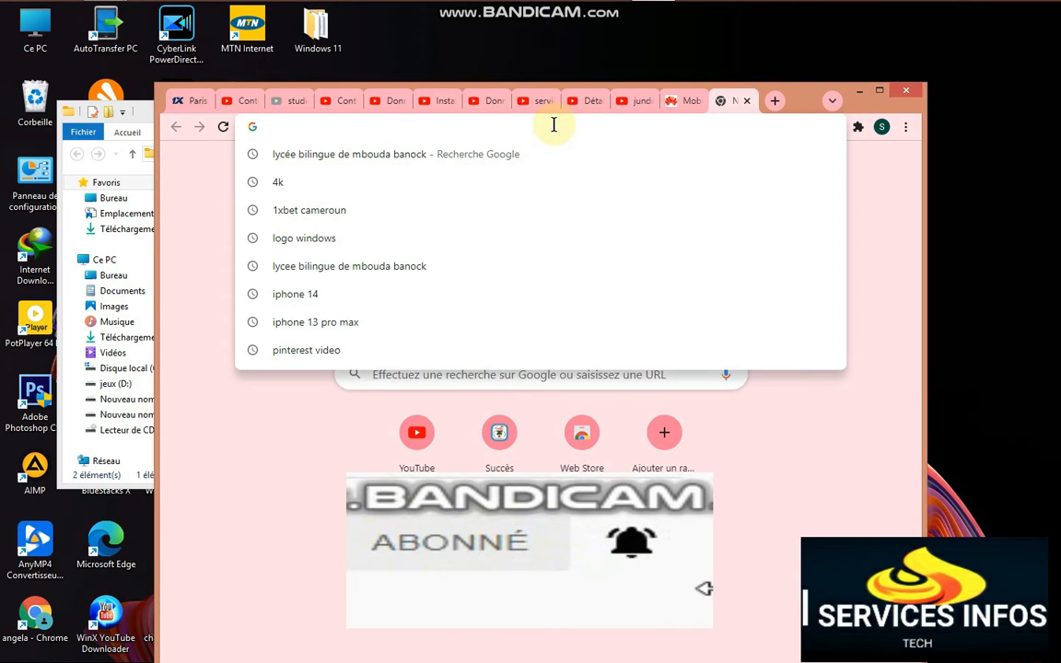
type("locq")
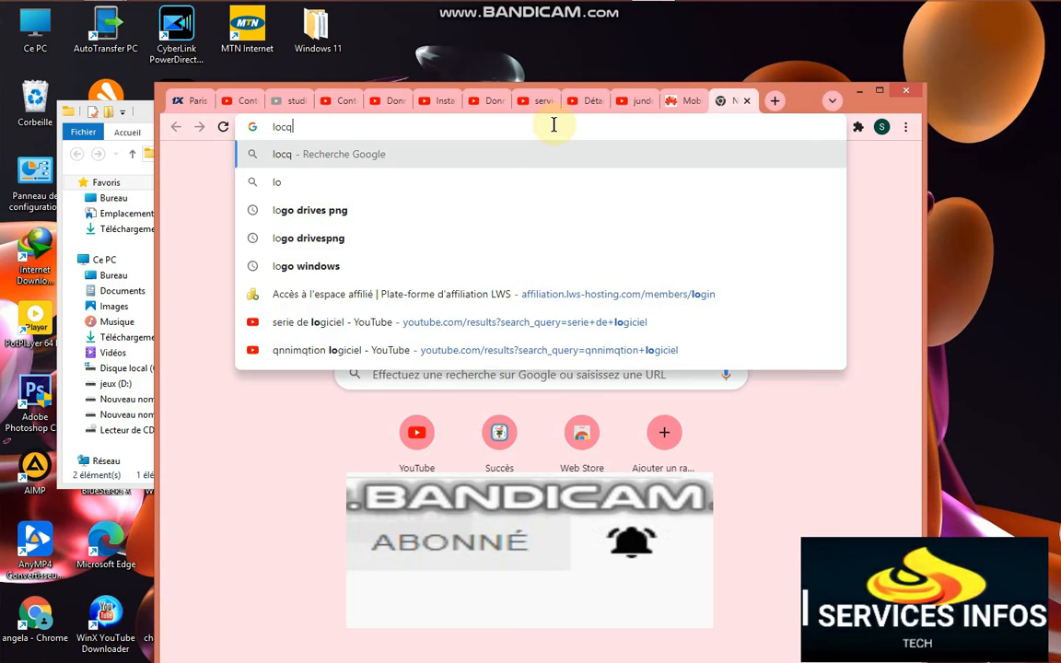
key("BackSpace")
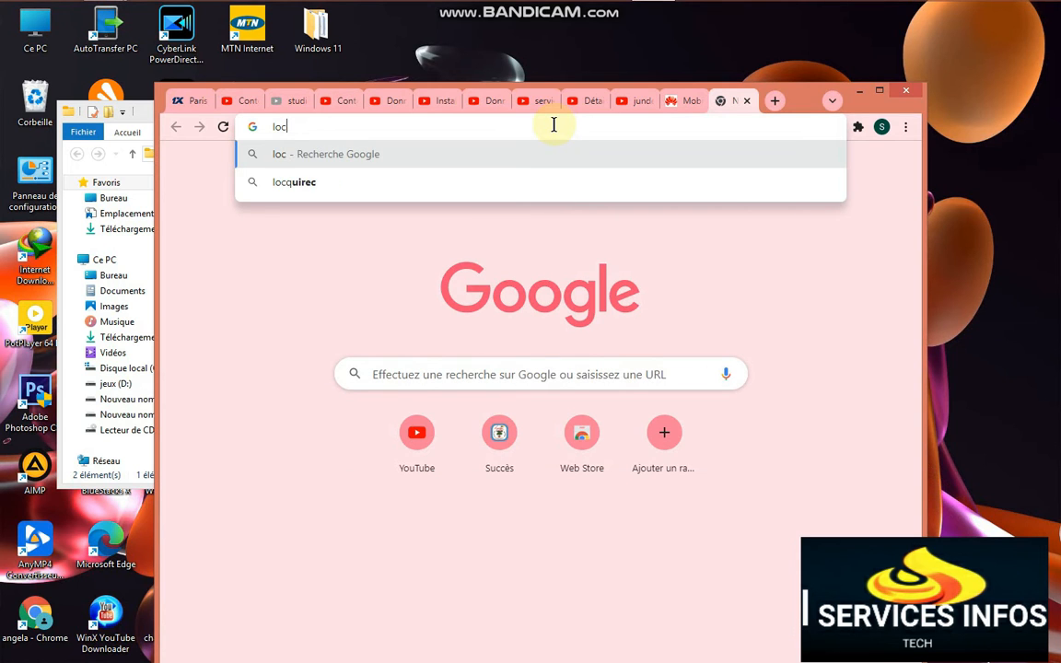
type("alho")
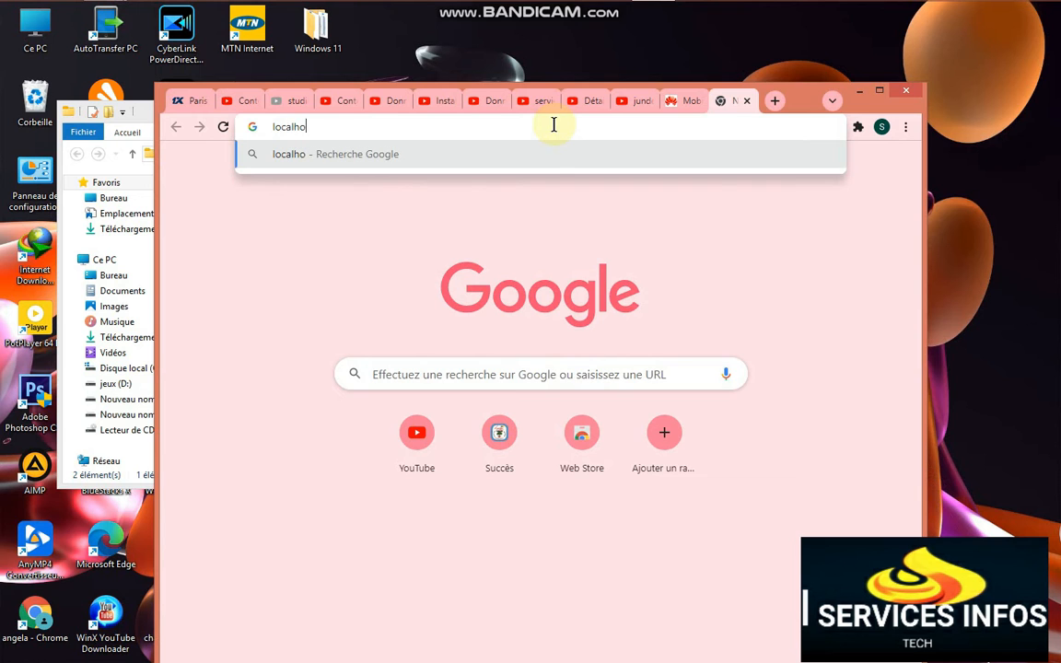
type("st")
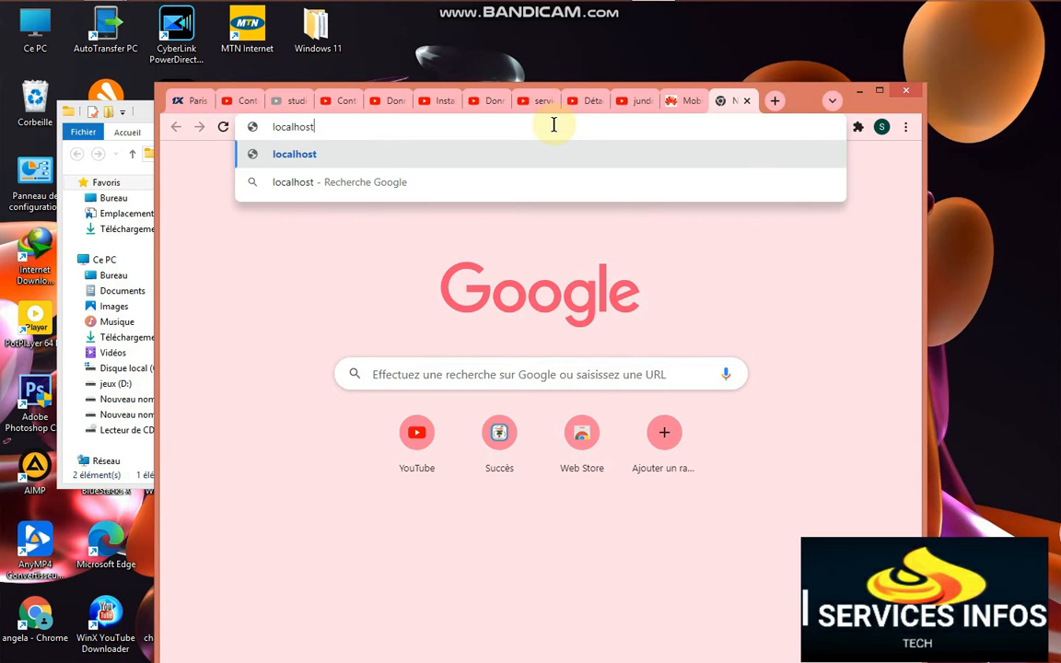
key("Return")
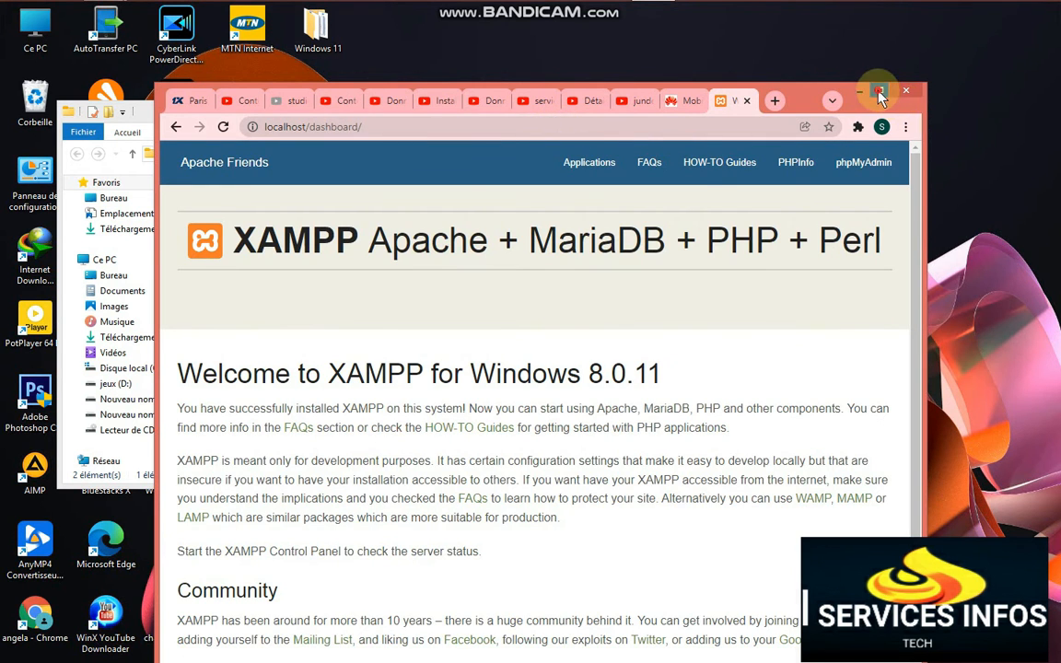
left_click(878, 90)
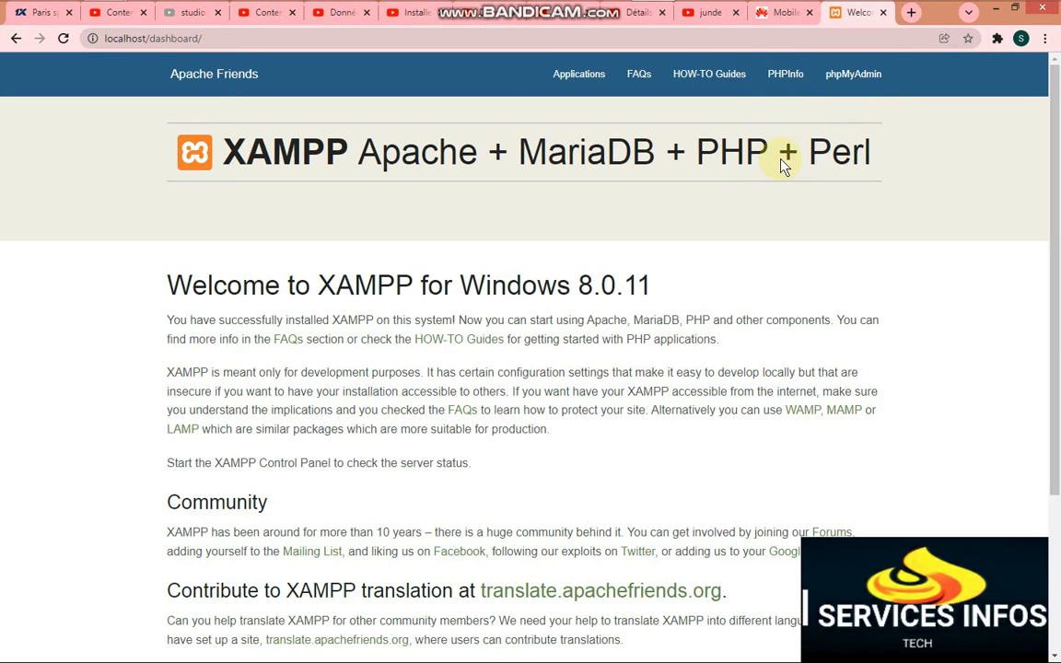
Open phpMyAdmin from the XAMPP dashboard and create a database named sidem with the utf8mb4_general_ci collation.
left_click(849, 83)
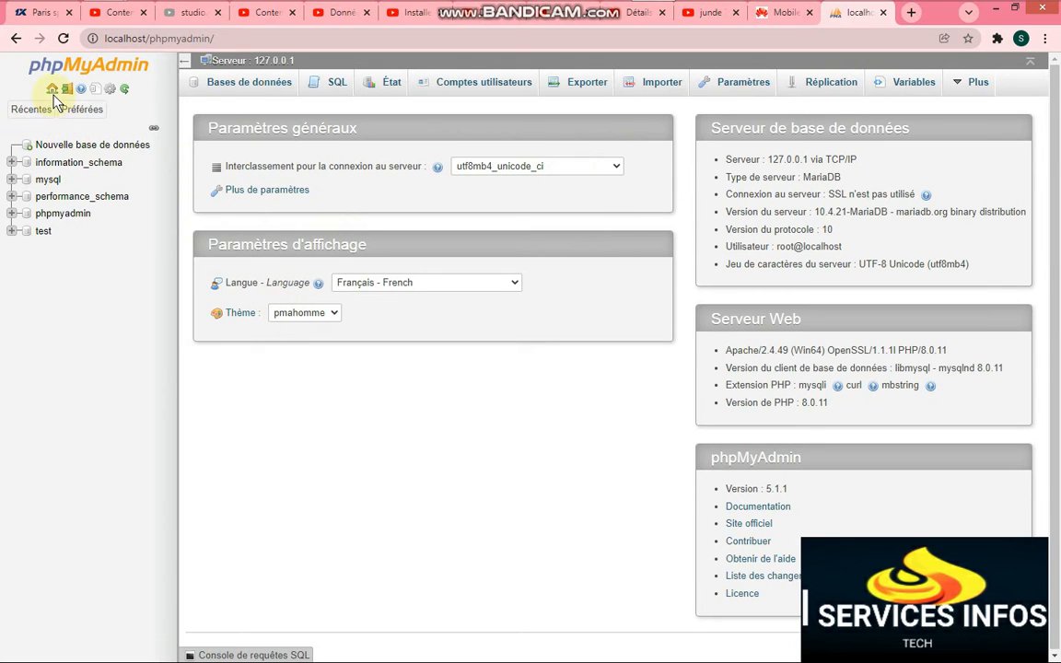
left_click(222, 87)
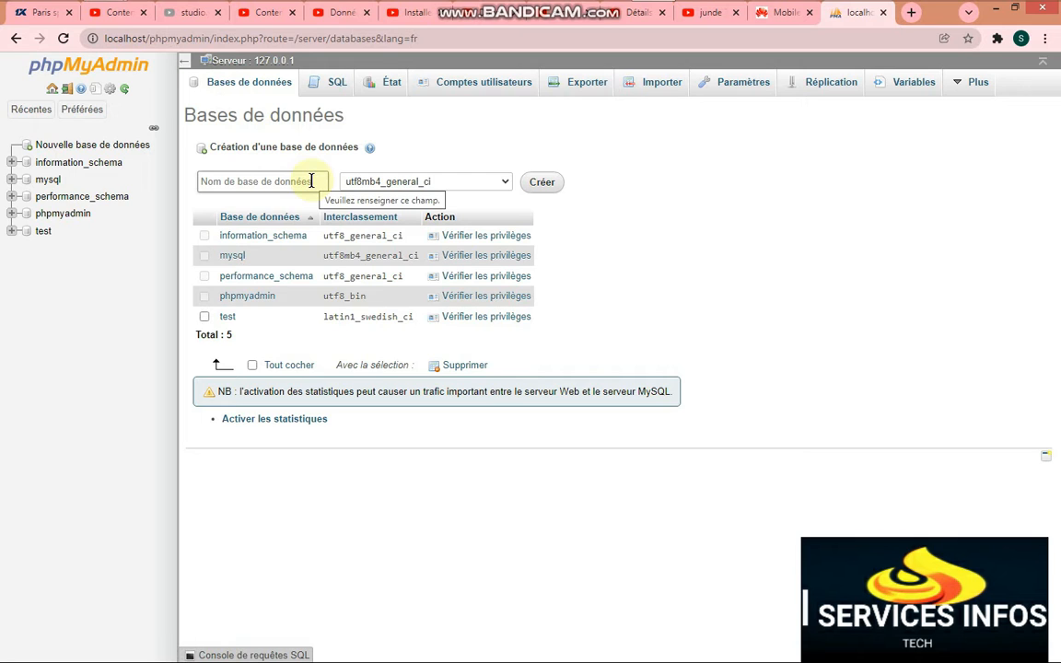
left_click(311, 180)
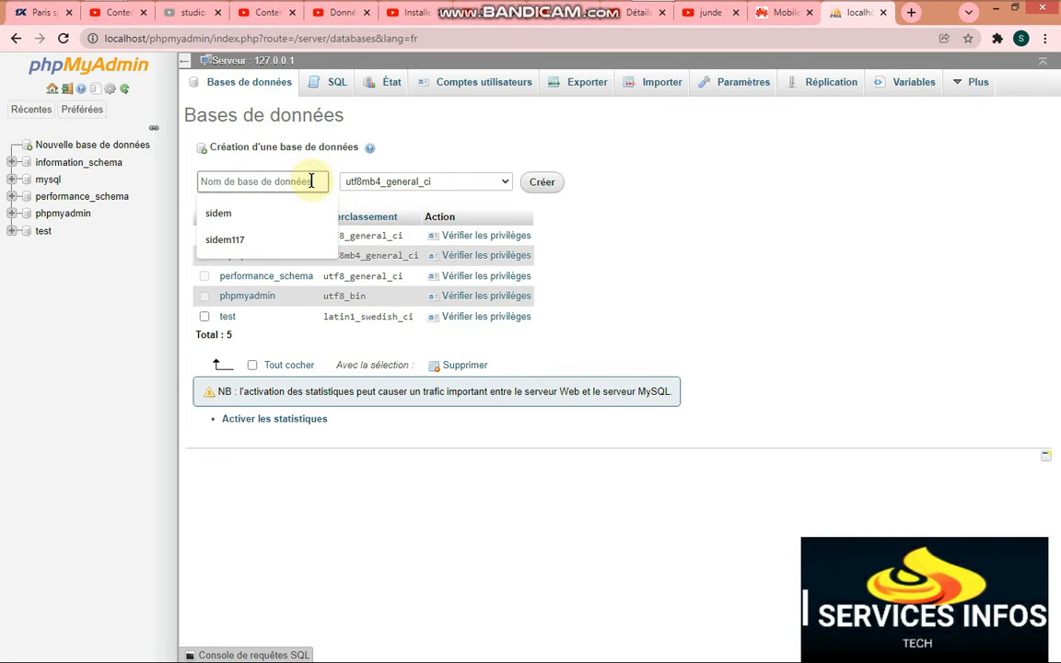
left_click(234, 213)
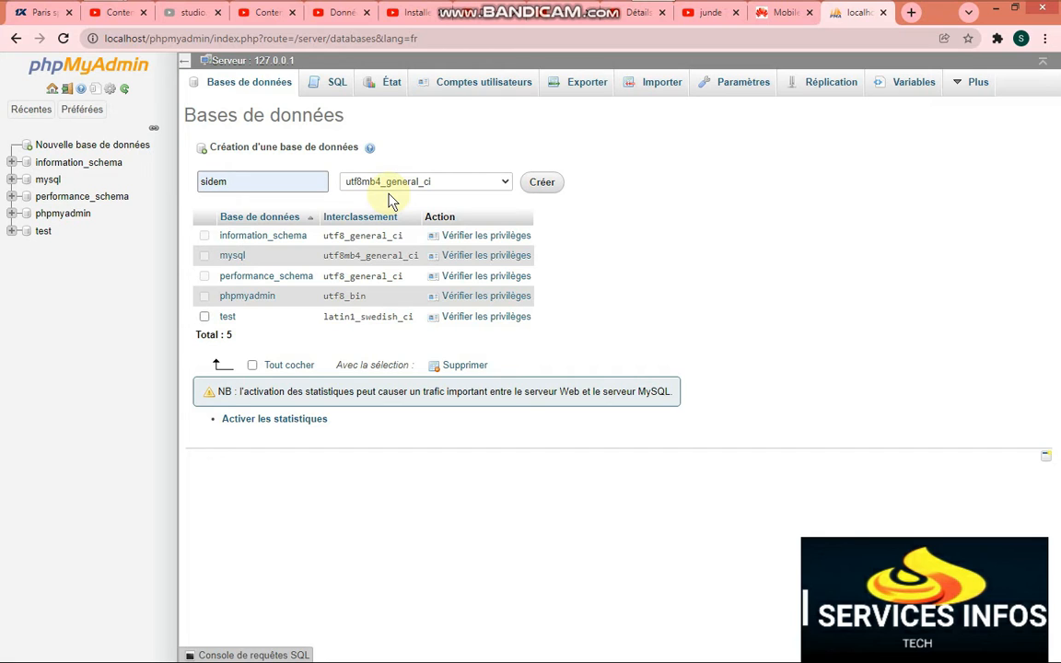
left_click(541, 184)
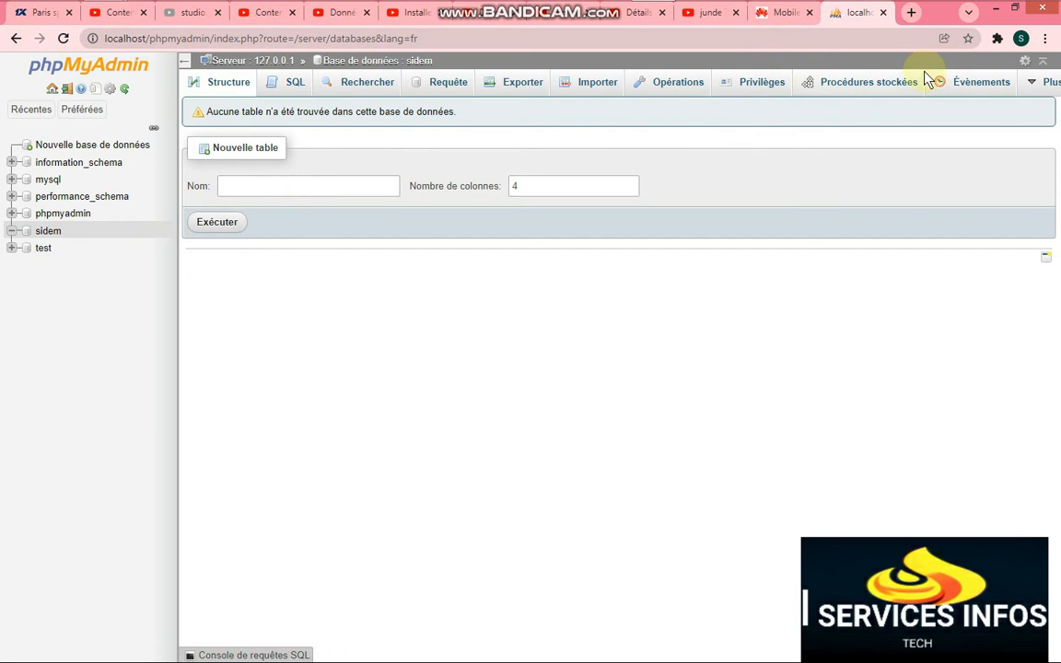
Load localhost/sidem in a new browser tab to open the WordPress setup page.
left_click(910, 13)
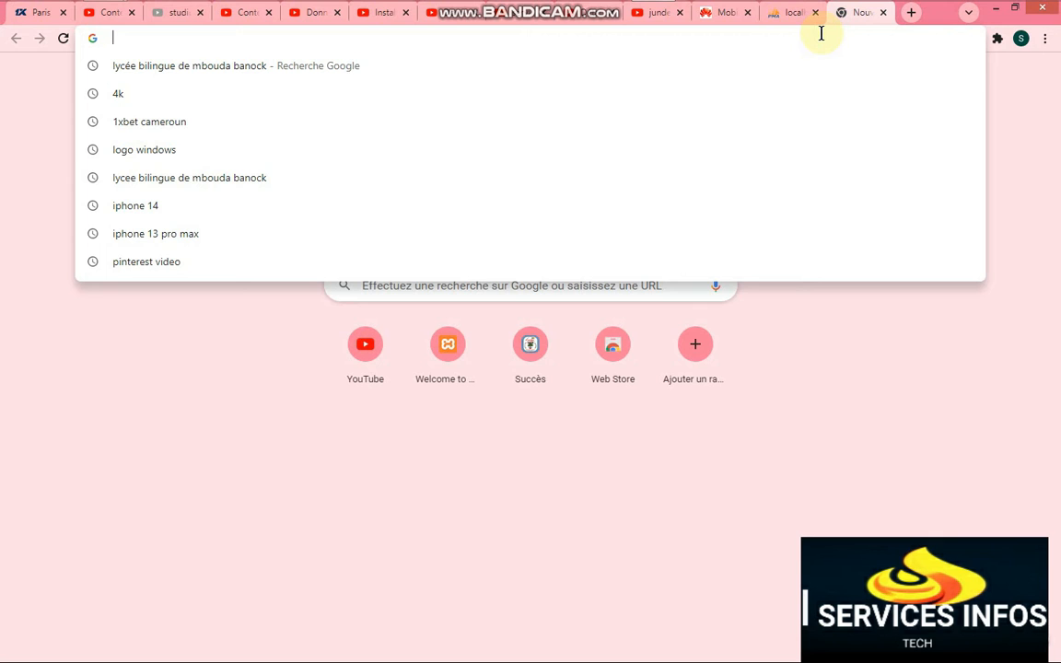
type("l")
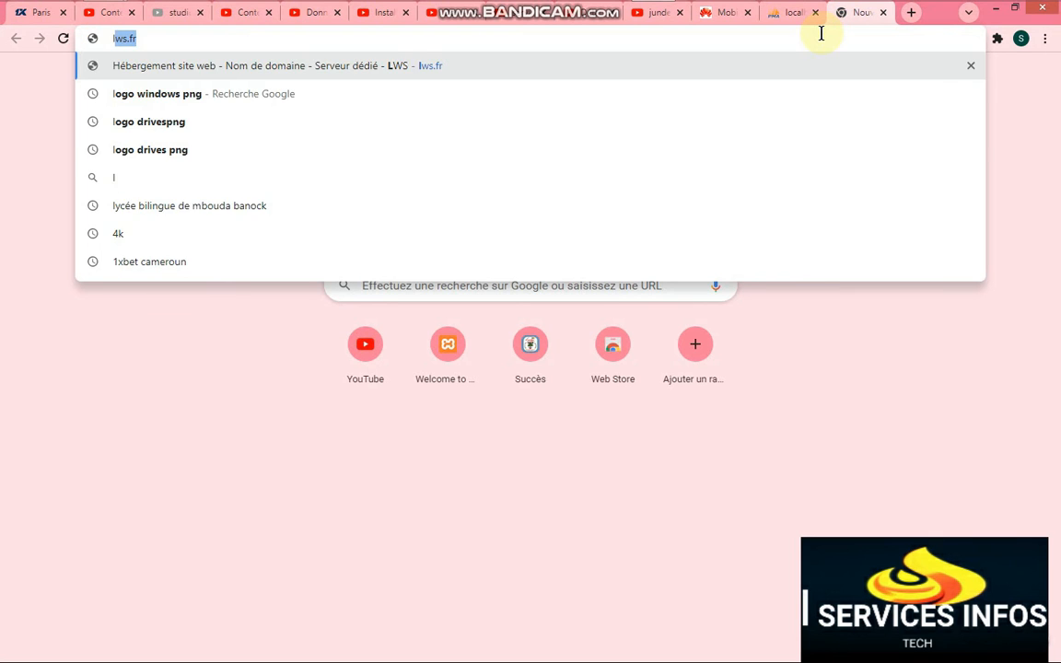
type("oca")
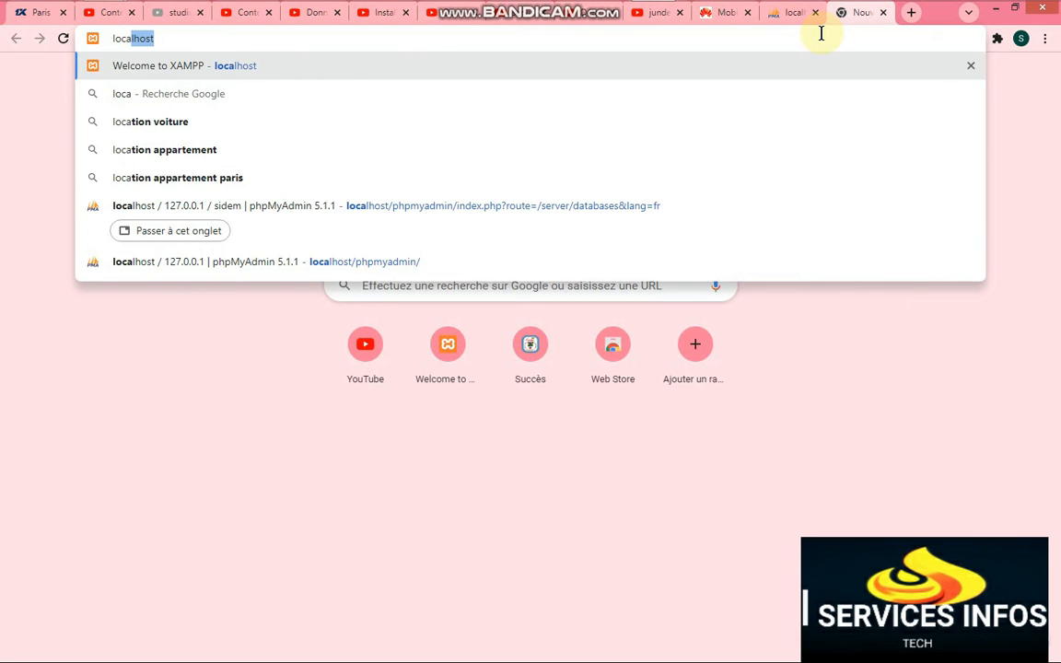
type("l")
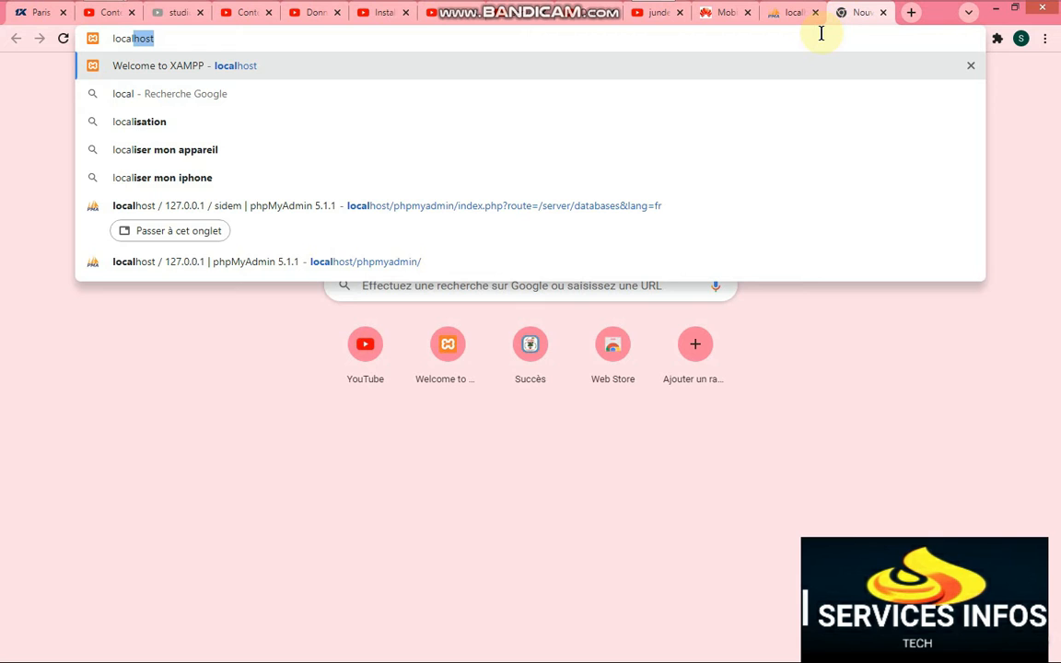
type("host")
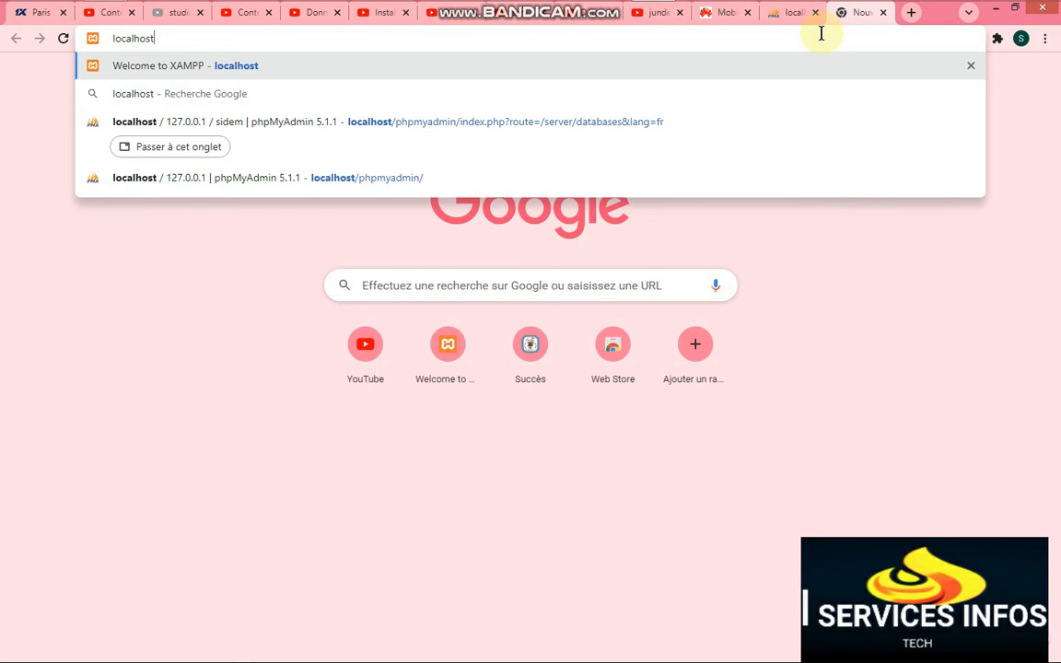
type("/")
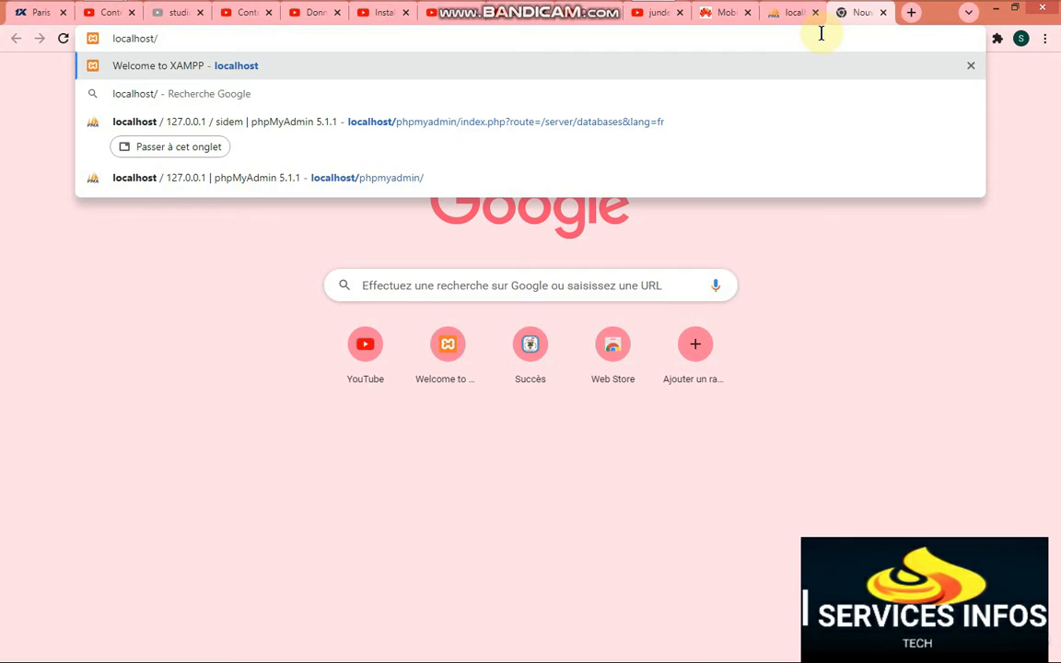
type("side")
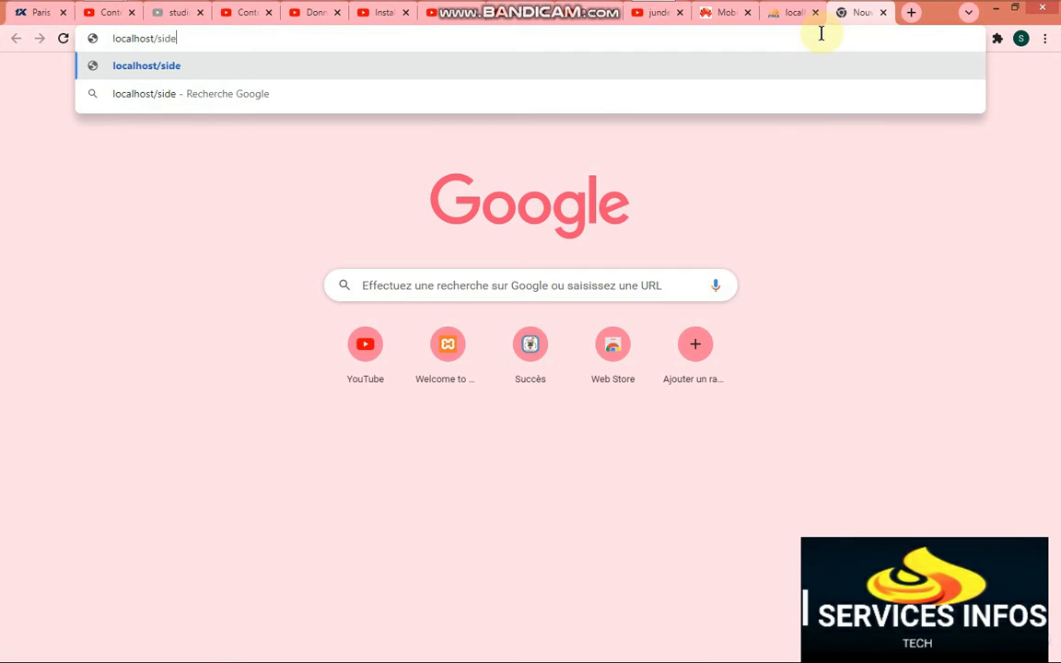
type("m")
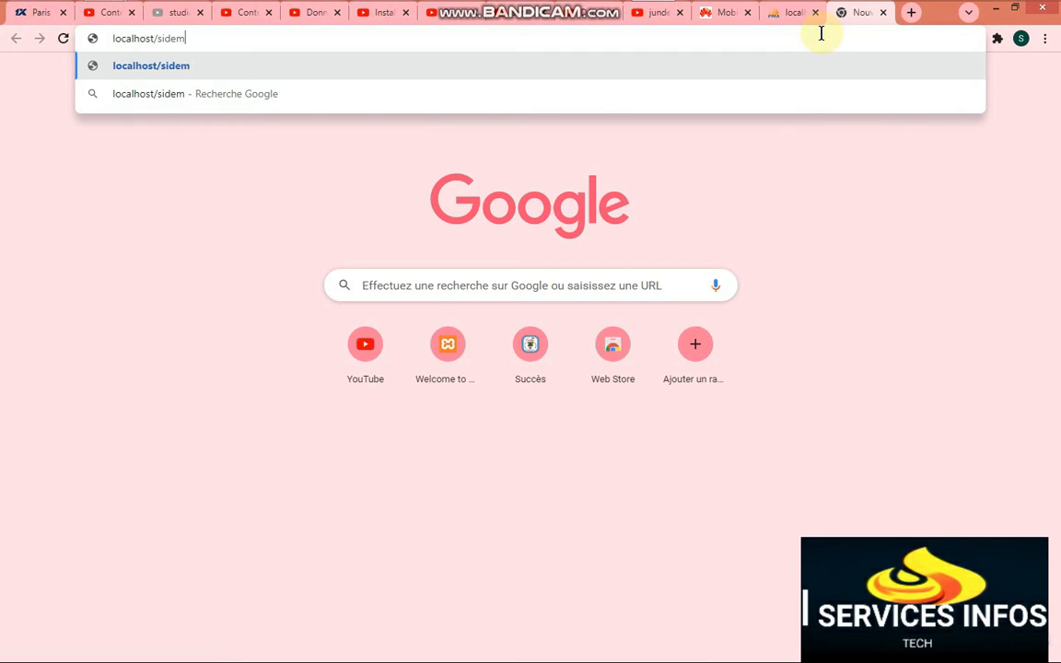
key("Return")
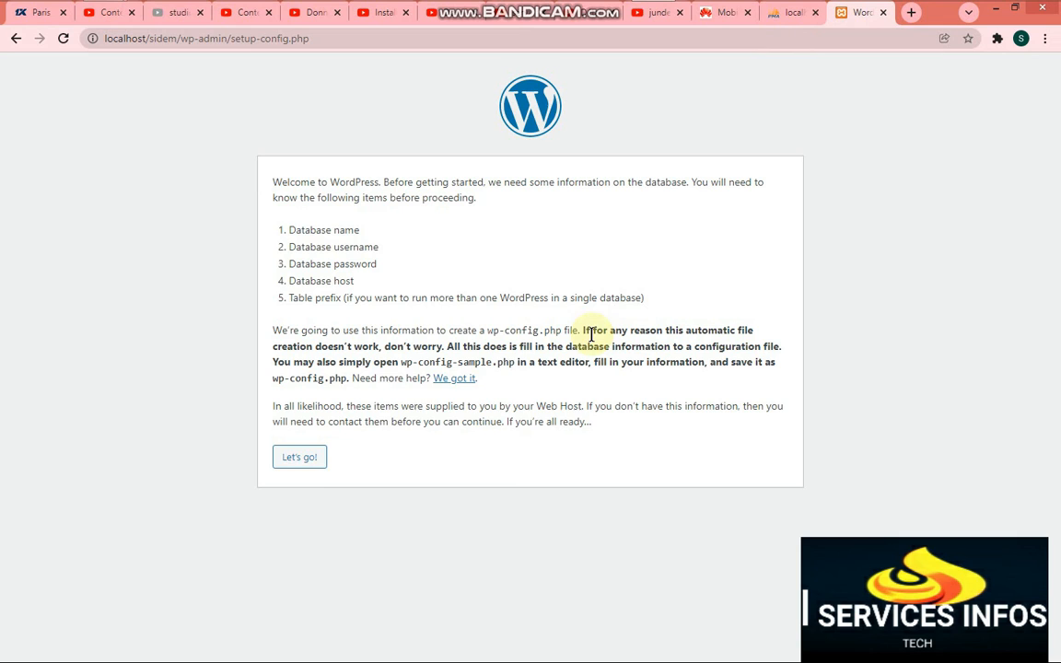
Start the WordPress setup and set the database name to sidem in the connection details.
left_click(310, 464)
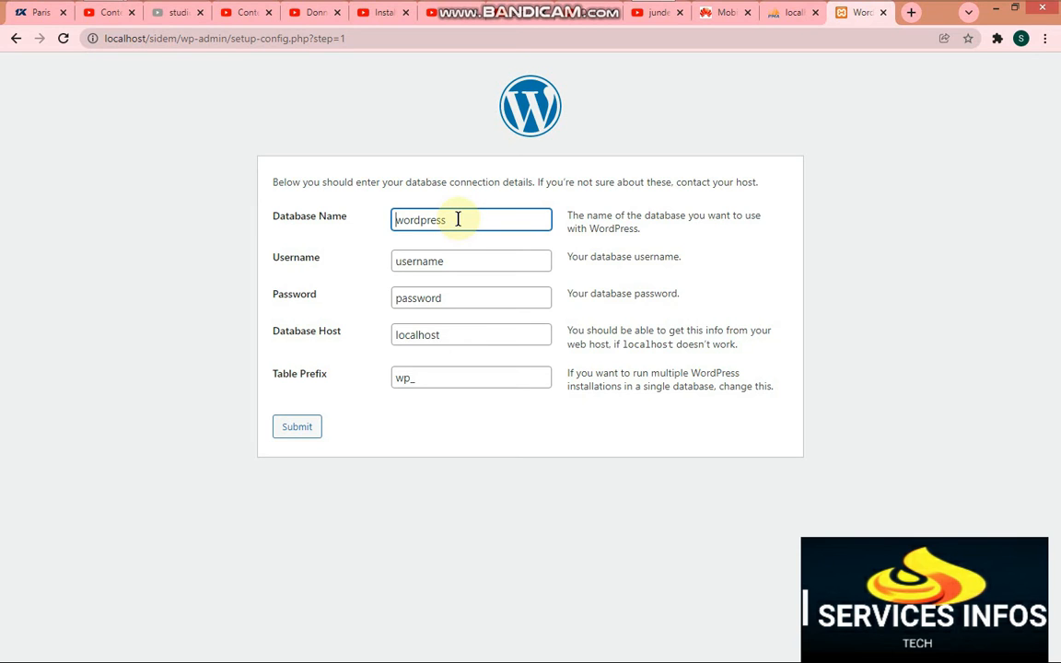
left_click_drag(458, 219, 366, 226)
type("si")
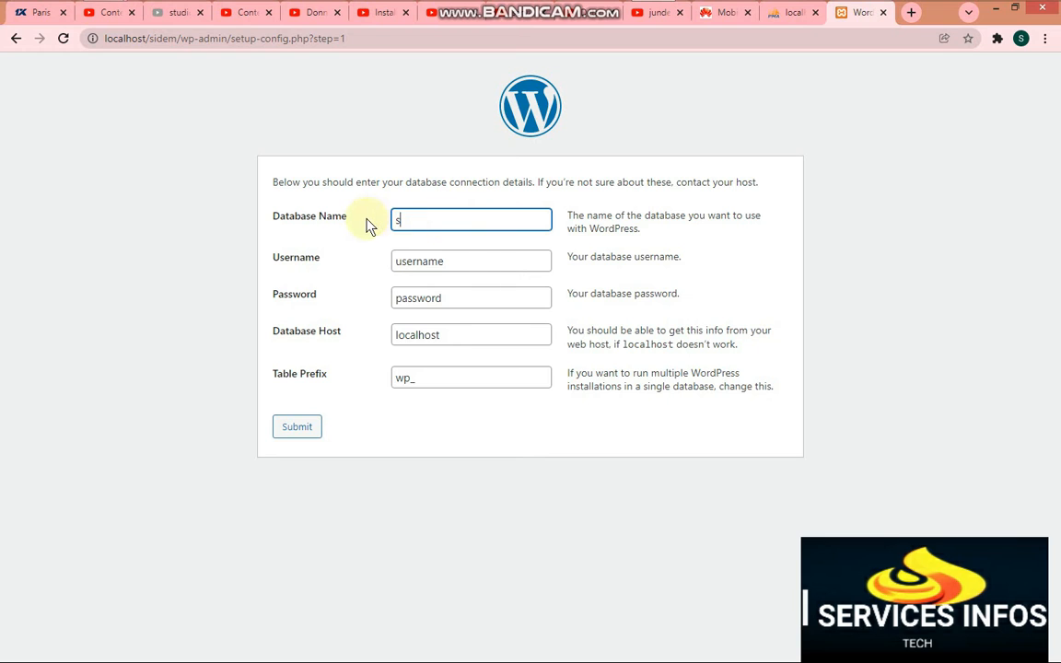
type("d")
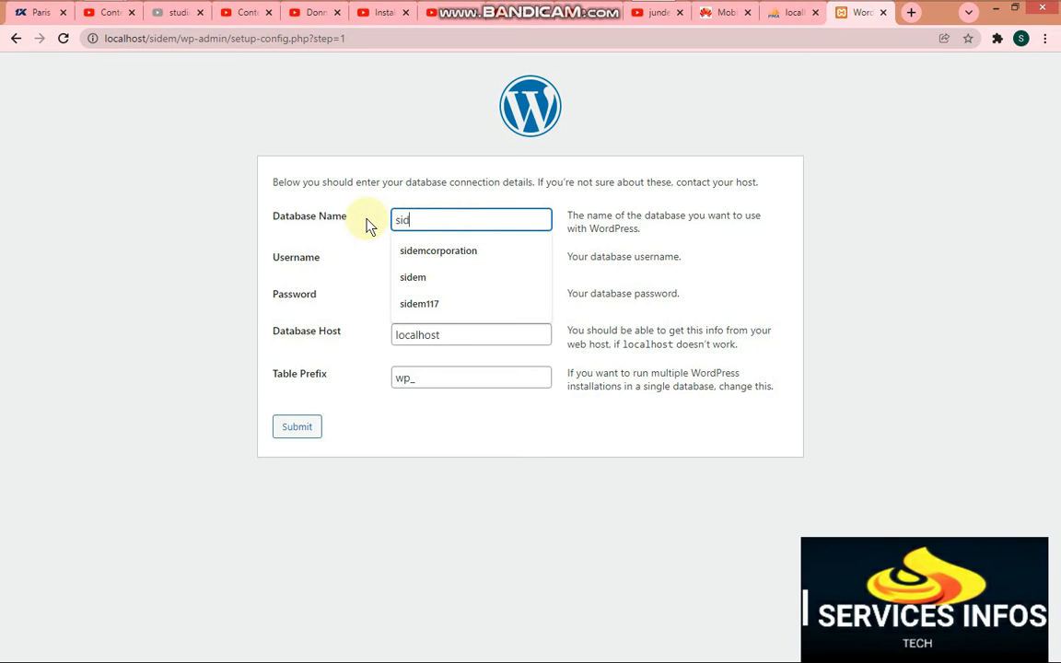
type("em")
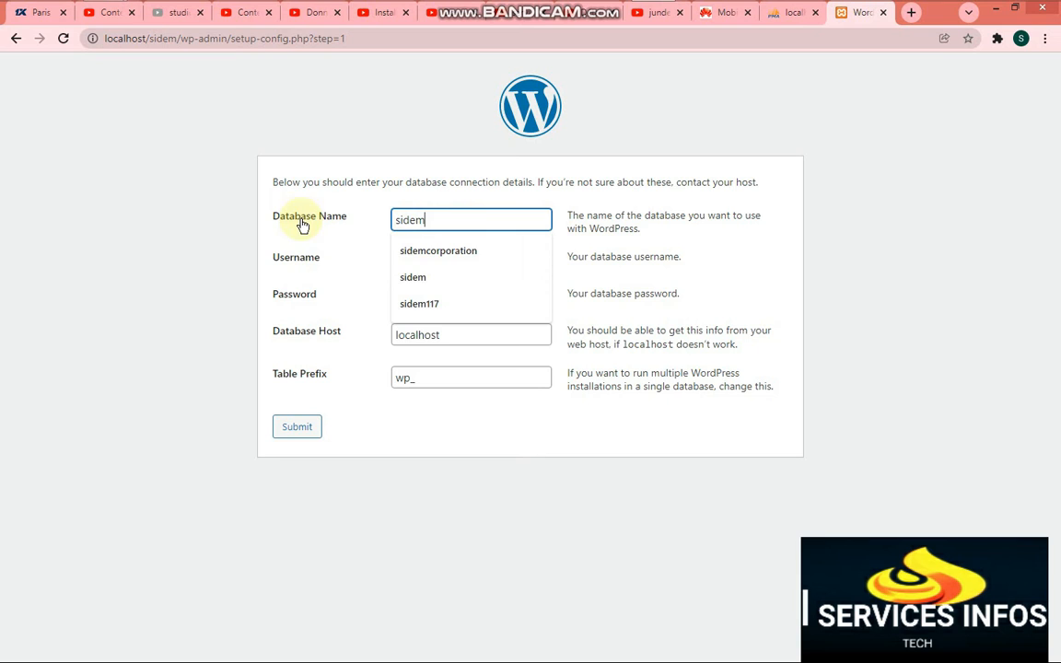
left_click(230, 269)
Set the database username to root and clear the database password so it is empty.
left_click(451, 266)
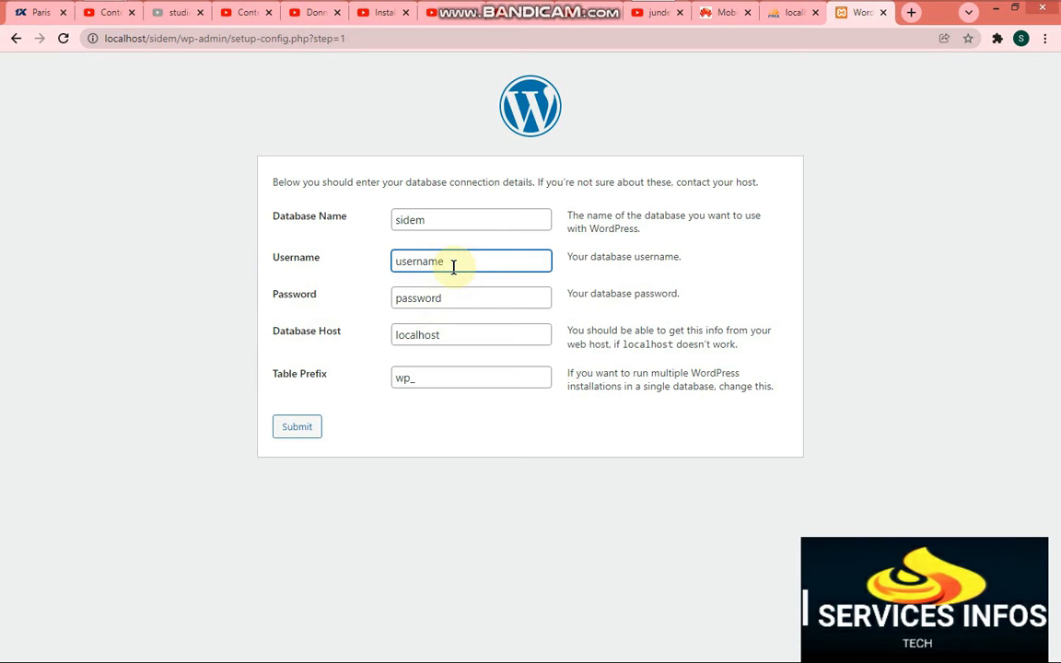
double_click(410, 261)
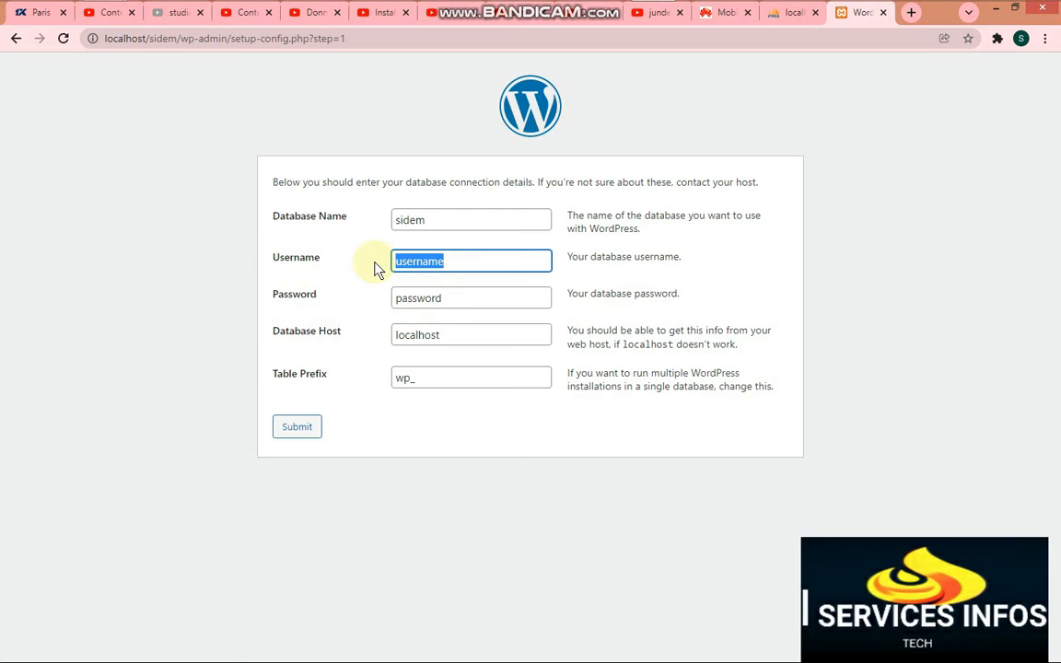
type("root")
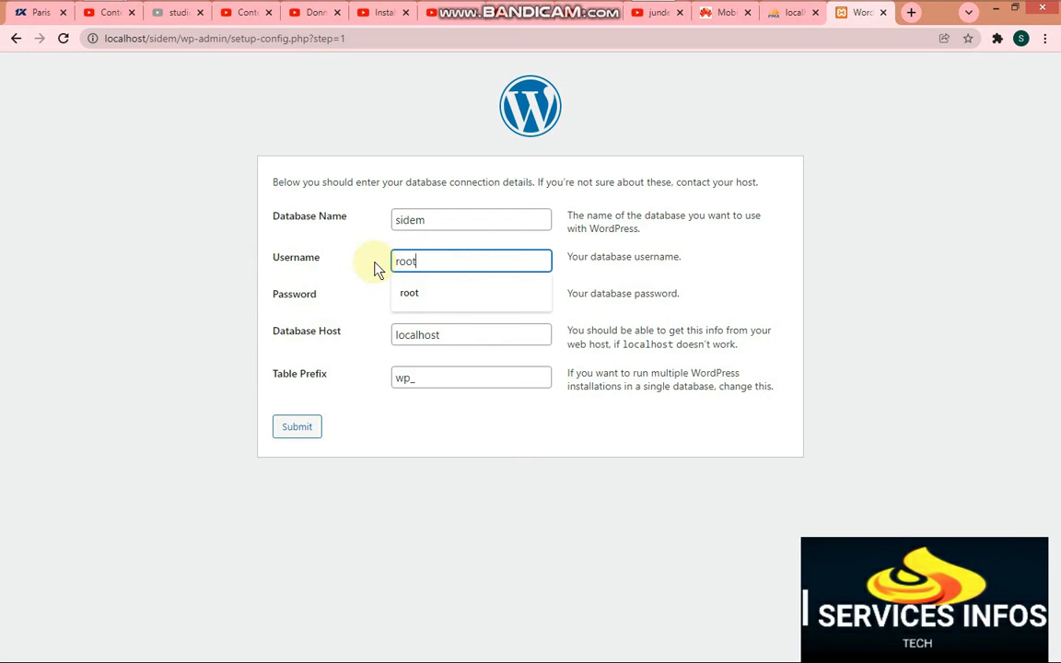
left_click(447, 291)
left_click_drag(448, 289, 356, 301)
key("BackSpace")
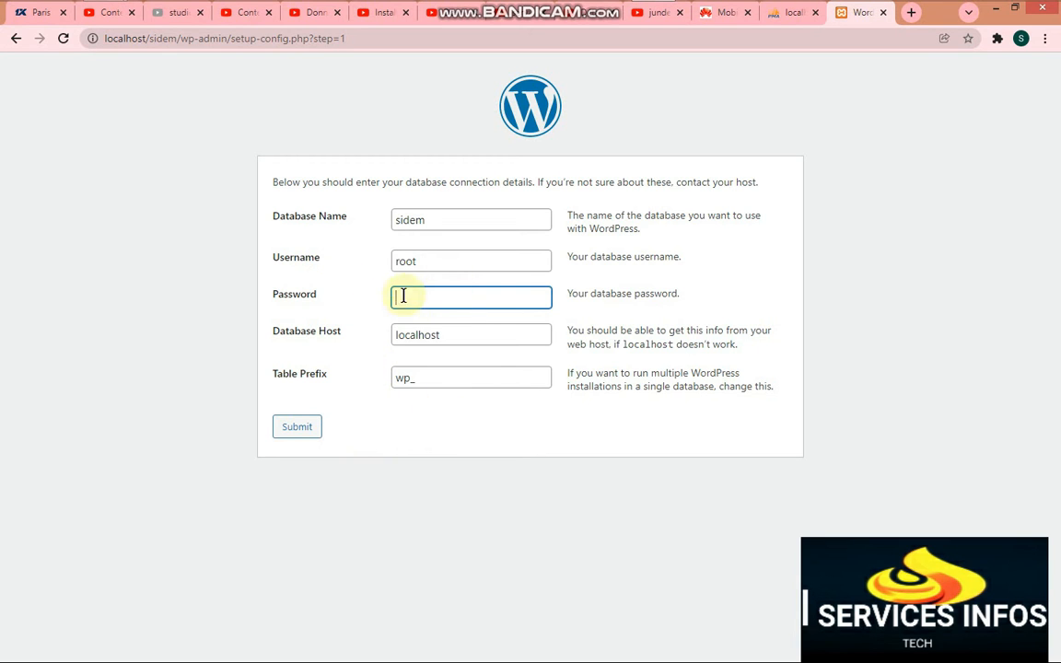
Submit the database connection details and run the installation to reach the site information form.
left_click(301, 426)
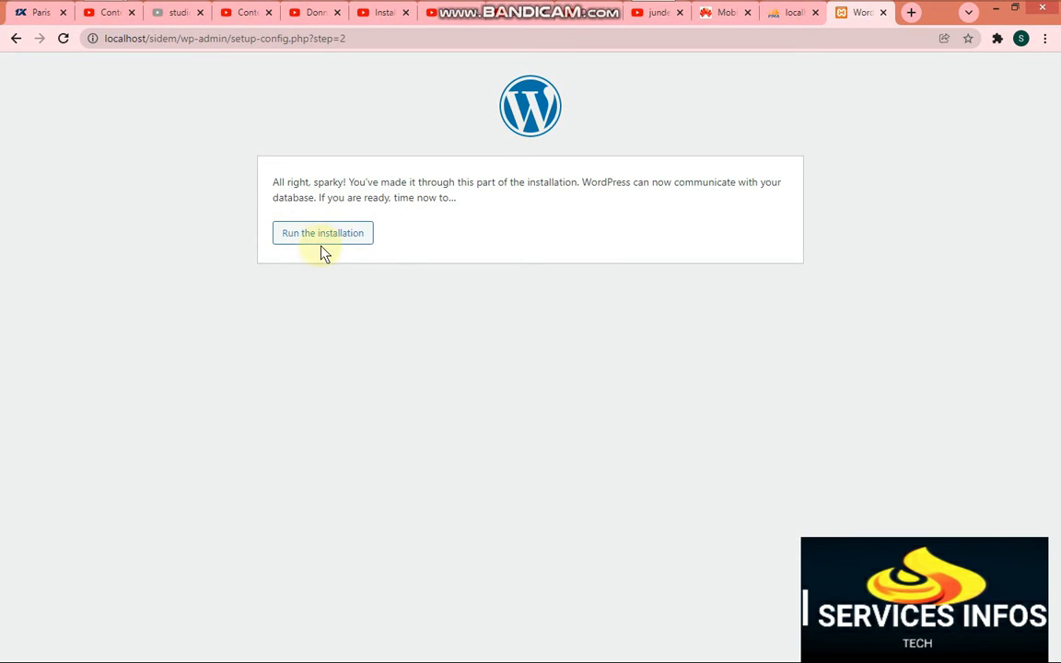
left_click(323, 242)
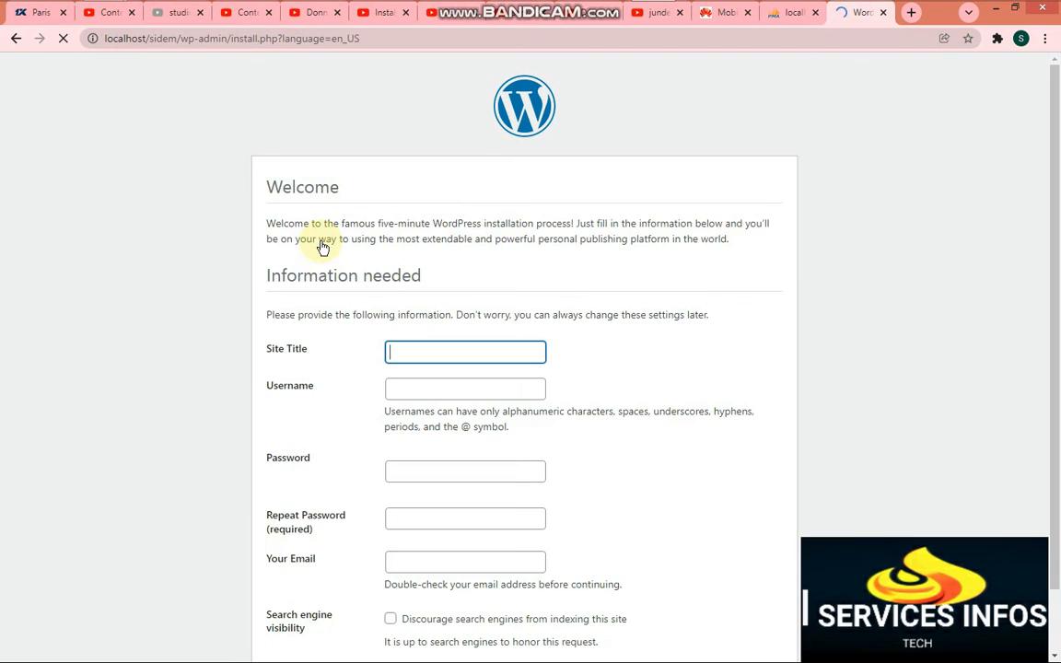
scroll(424, 344, "down", 1)
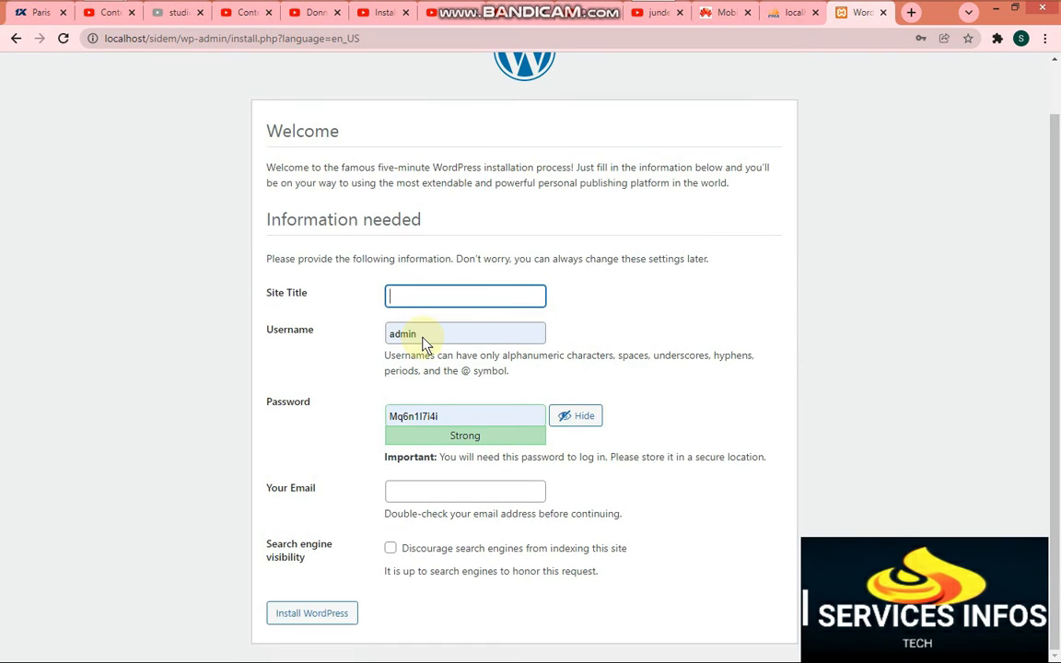
left_click(826, 339)
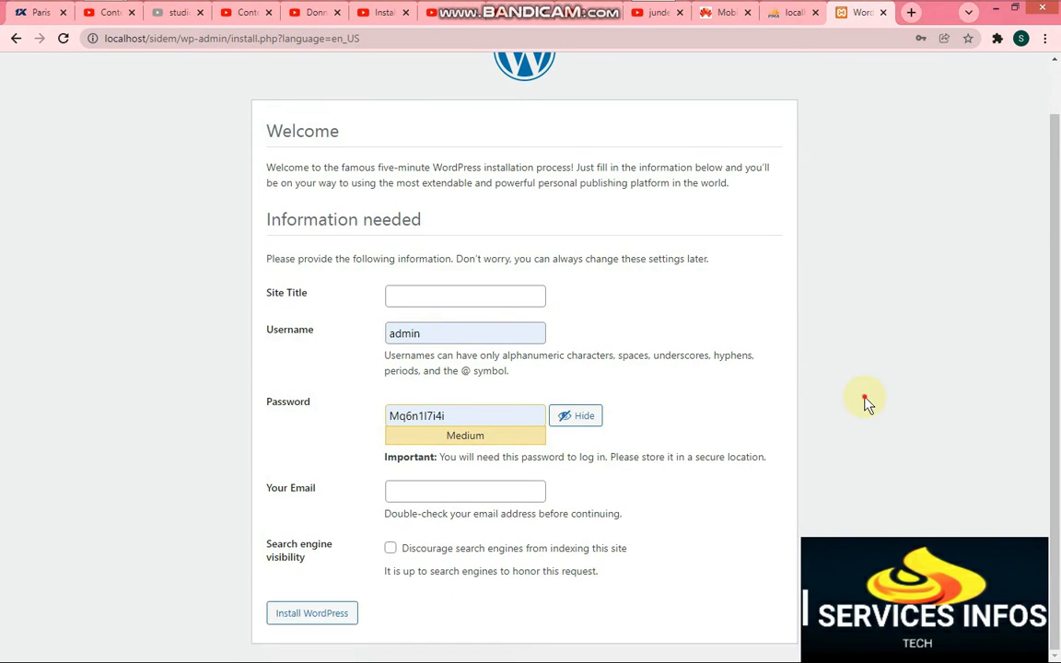
Set the site title to LYCEE BILINGUE DE PARIS, reusing the start of the suggested school title.
left_click(464, 295)
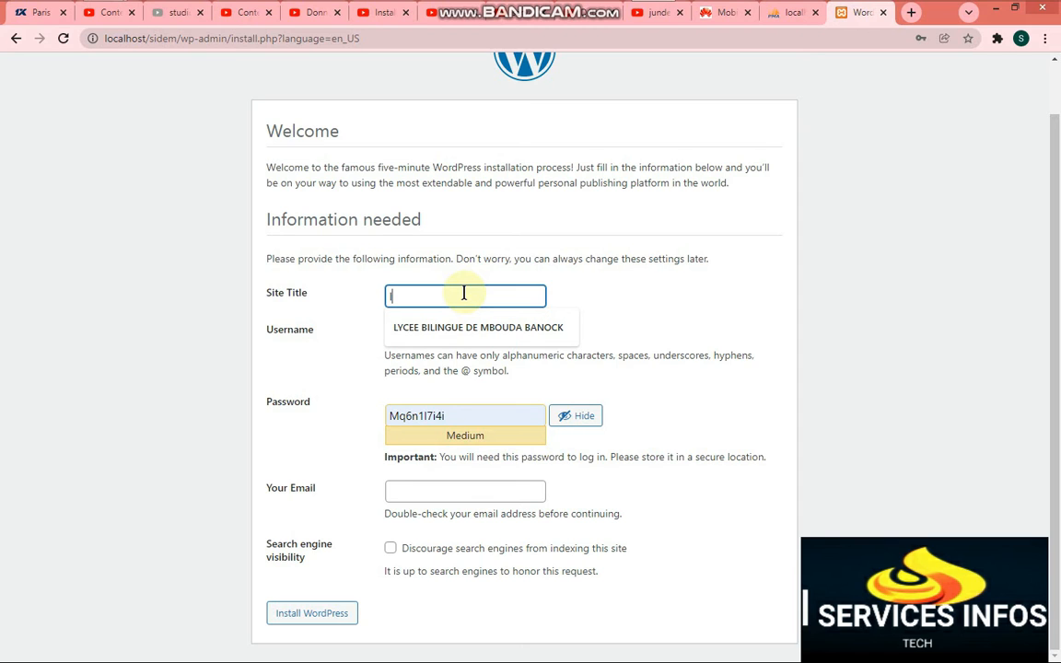
left_click(488, 327)
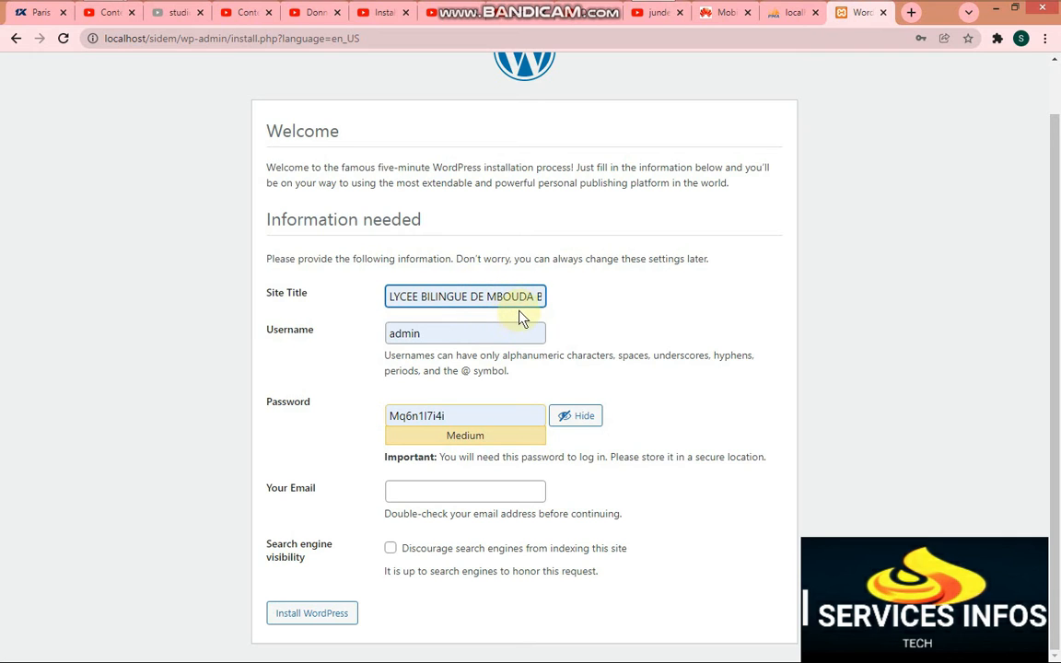
left_click_drag(474, 295, 604, 303)
key("BackSpace")
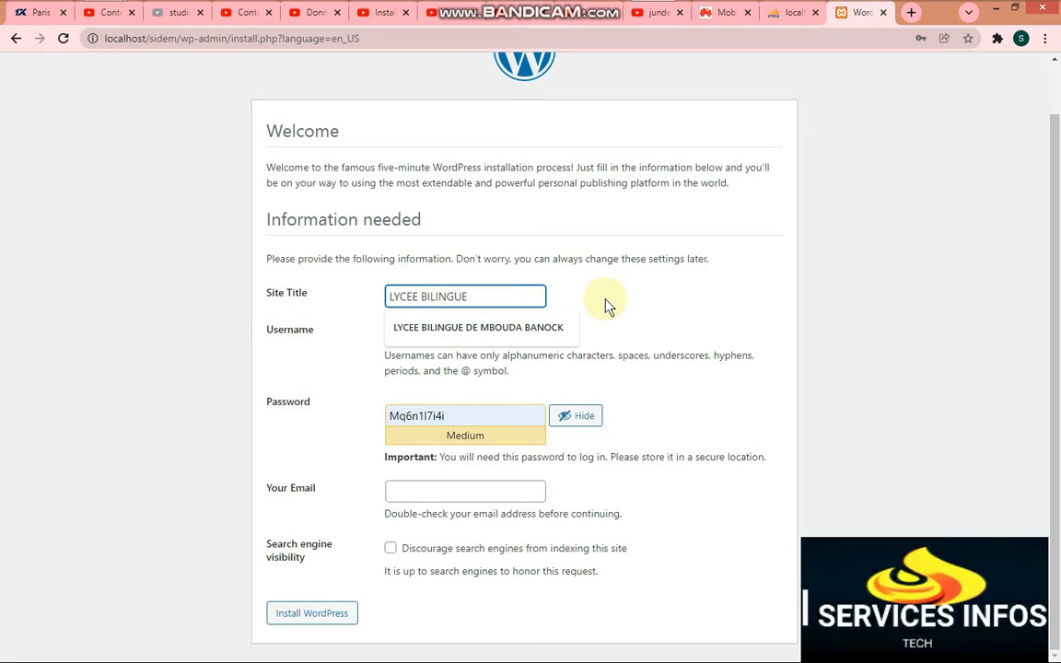
type("DE FR")
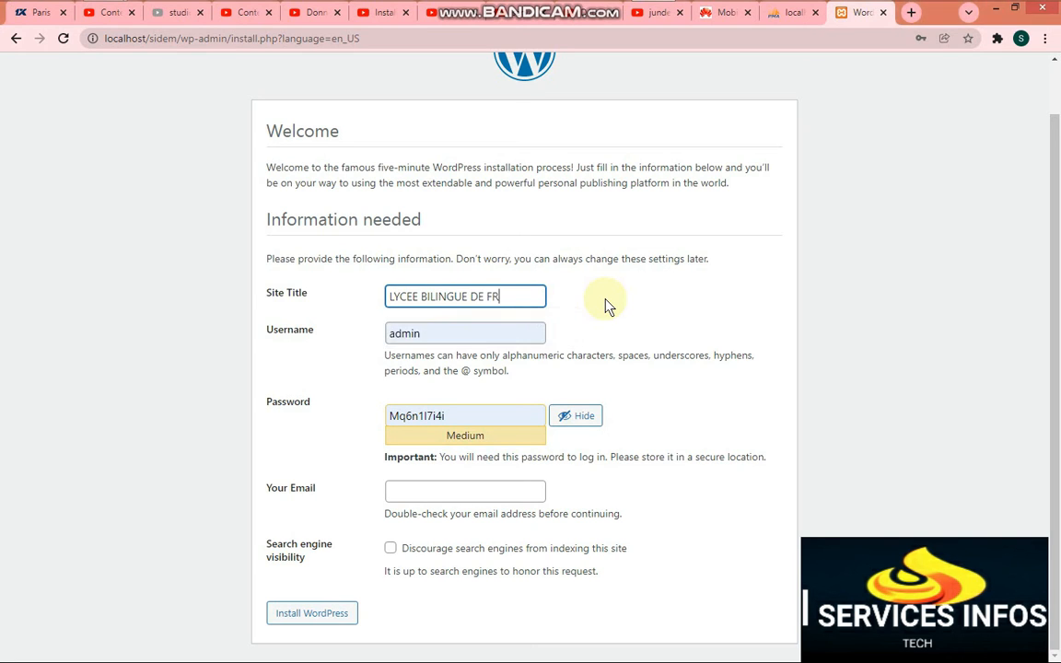
type("QNCE")
key("BackSpace")
key("BackSpace")
key("BackSpace")
key("BackSpace")
type("ANCE")
key("BackSpace")
key("BackSpace")
key("BackSpace")
key("BackSpace")
key("BackSpace")
key("BackSpace")
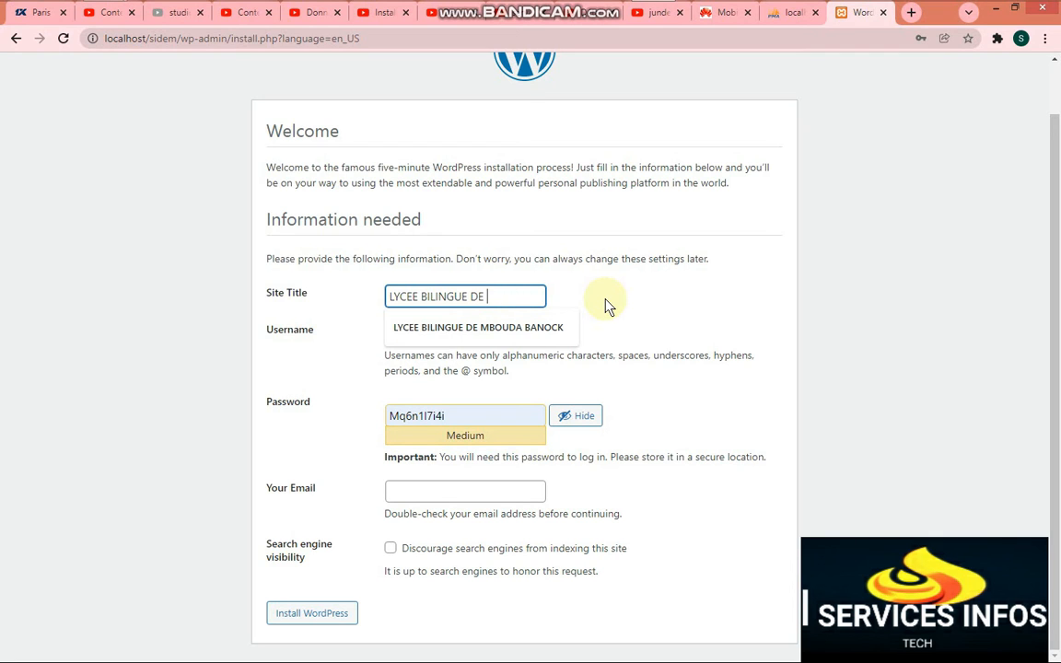
type("PA")
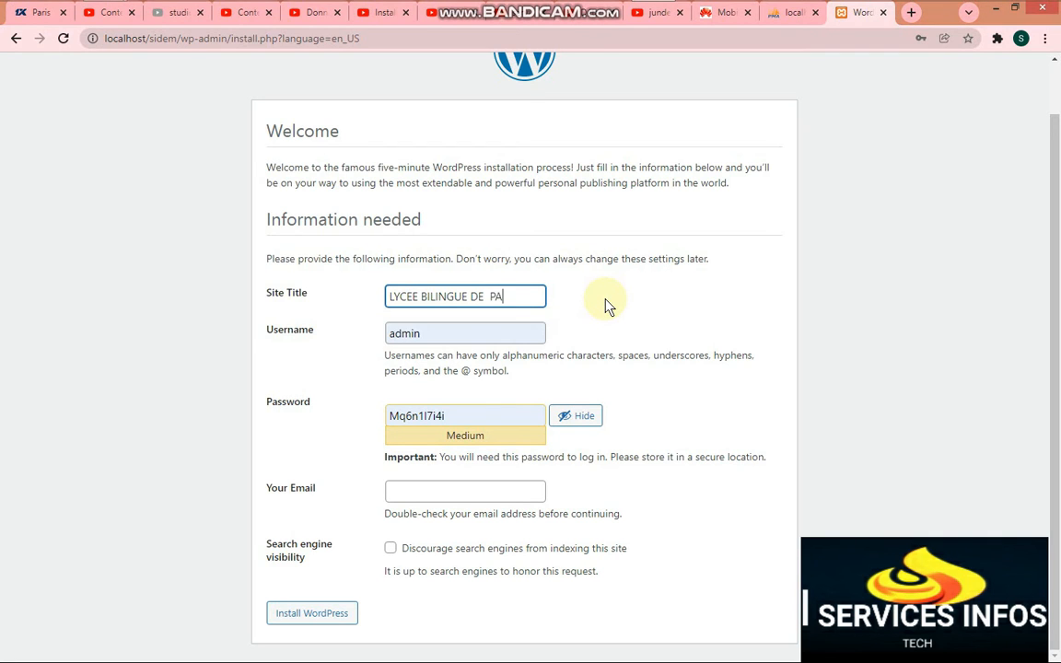
type("RIS")
left_click(458, 355)
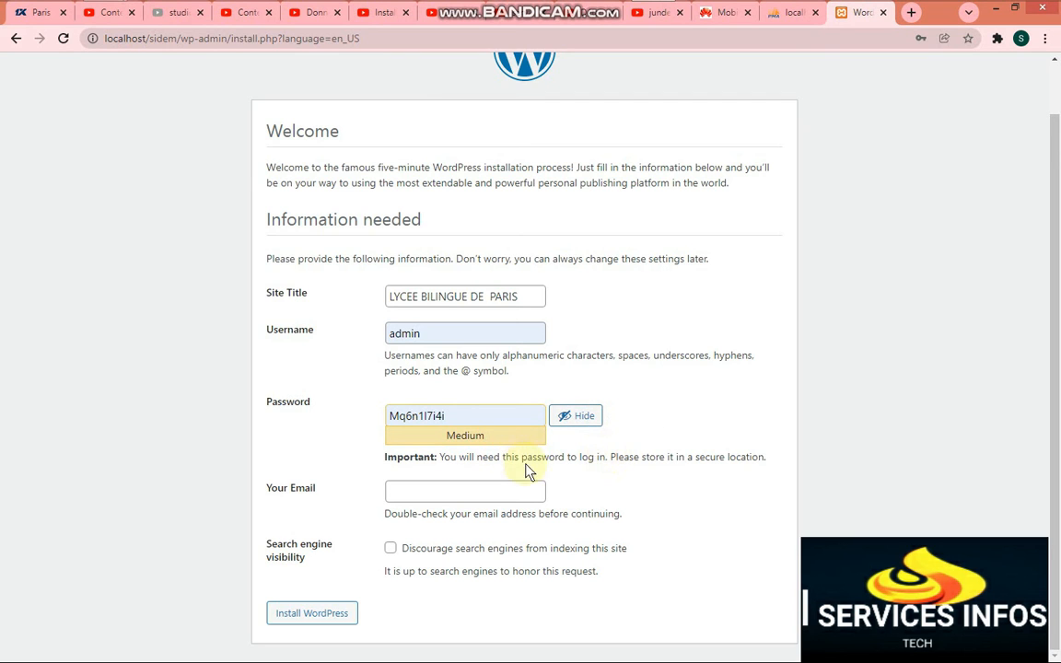
left_click(447, 495)
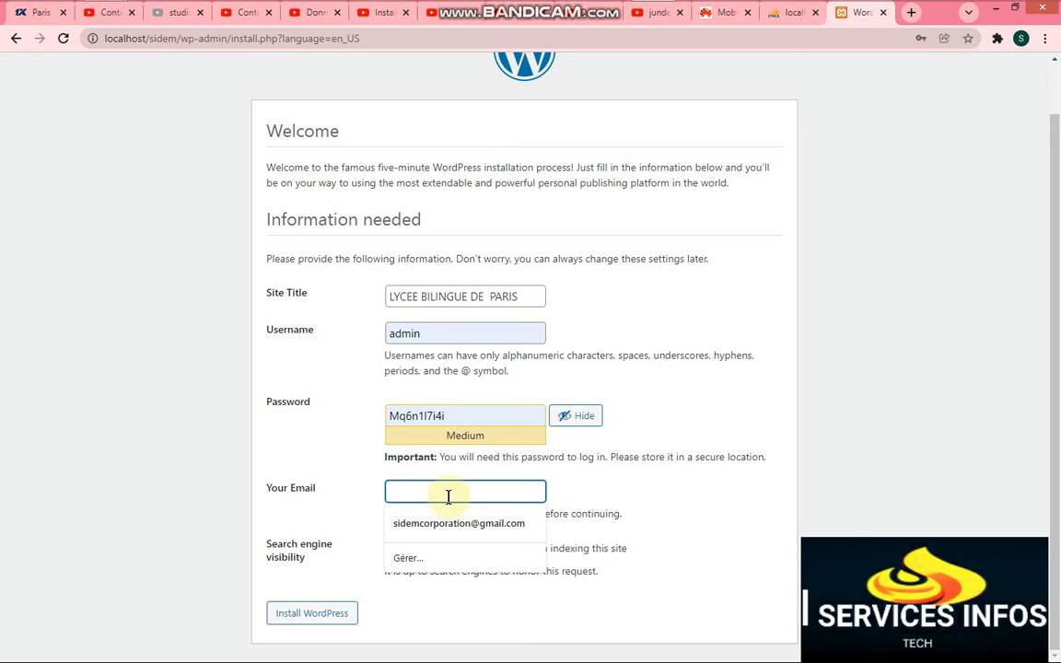
type("ERNE")
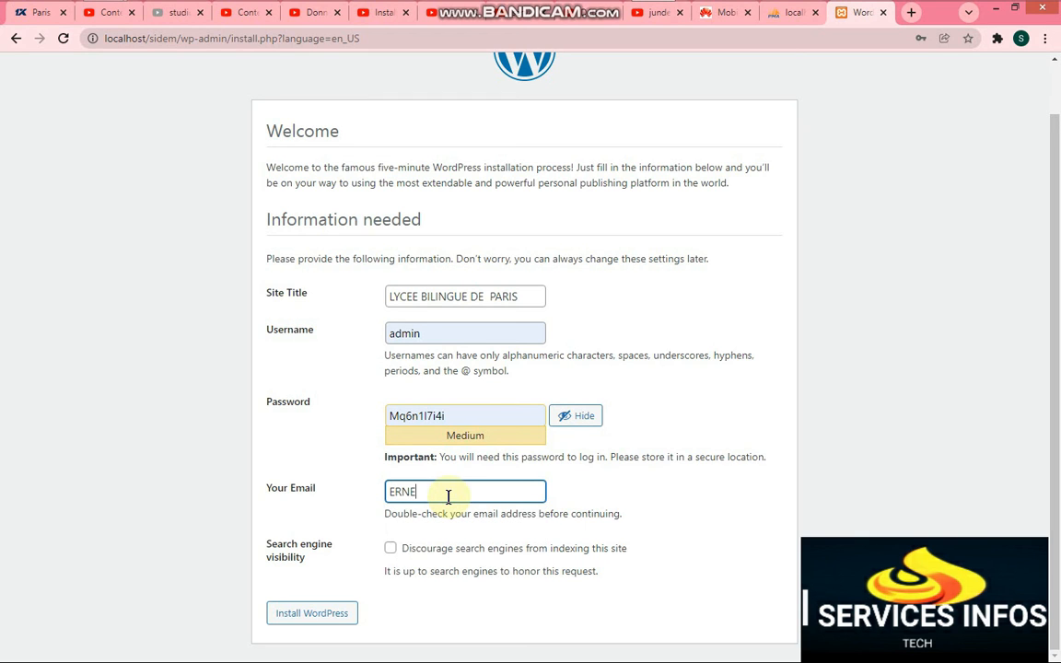
type("SCO")
key("BackSpace")
key("BackSpace")
key("BackSpace")
key("BackSpace")
key("BackSpace")
key("BackSpace")
key("BackSpace")
Fill in the administrator's e-mail with the saved address and copy the account password.
left_click(414, 491)
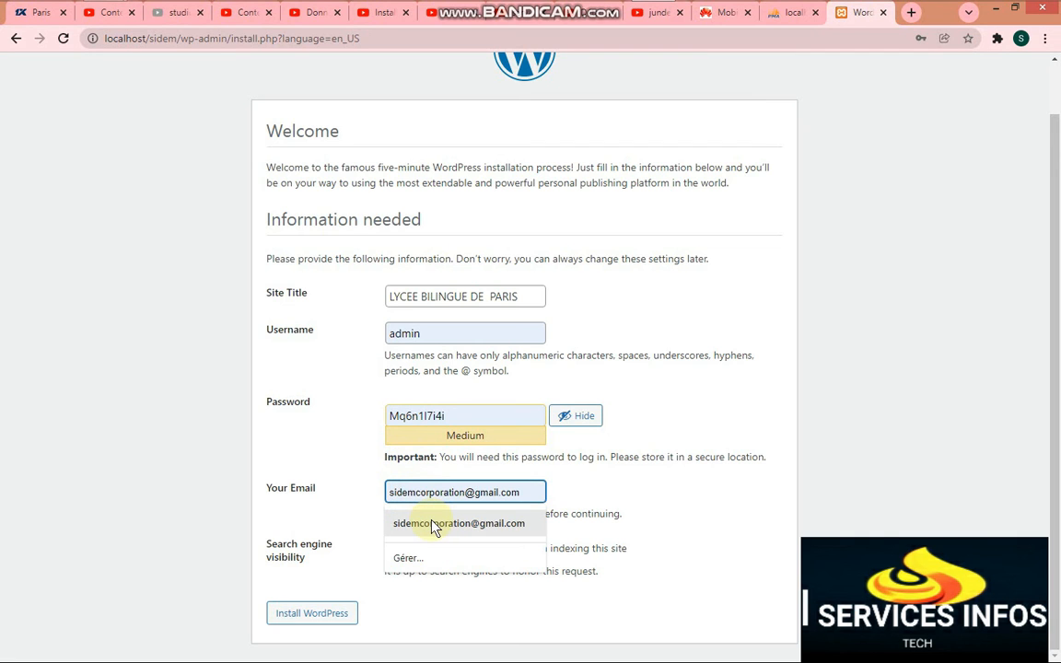
left_click(433, 523)
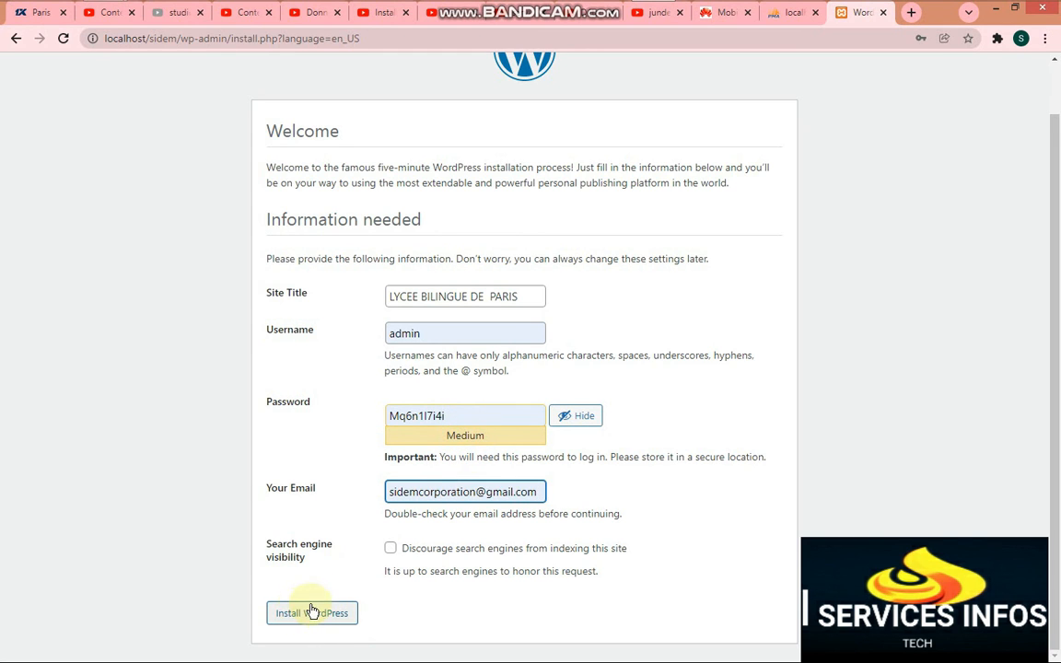
double_click(460, 415)
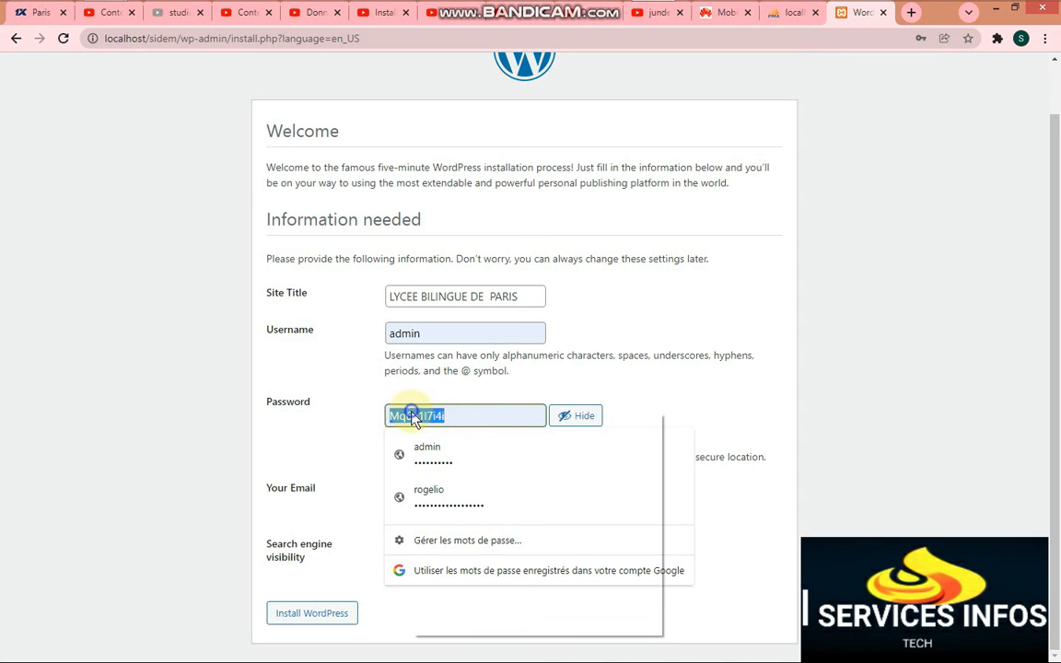
right_click(422, 417)
left_click(483, 440)
left_click(350, 431)
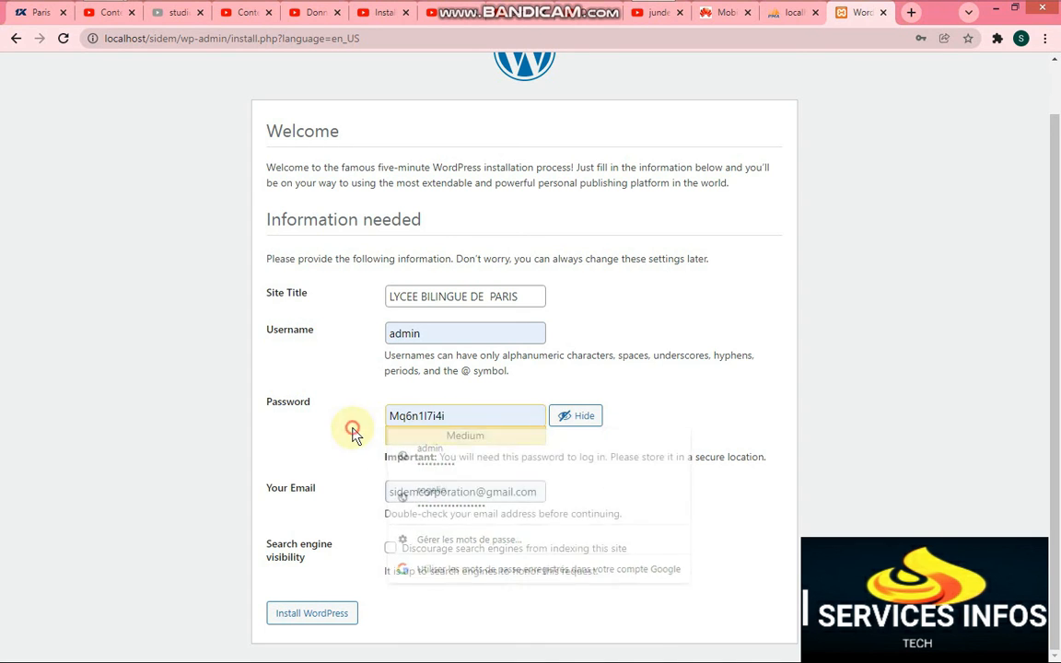
Install WordPress with the entered site information and decline transferring the saved password to the Google account.
left_click(290, 622)
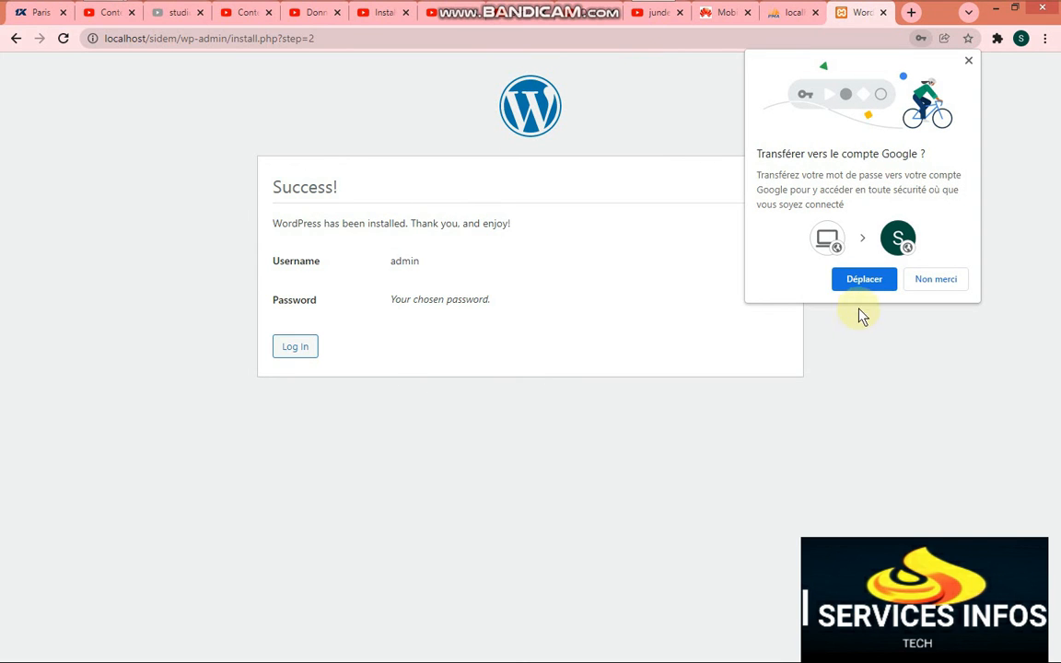
left_click(935, 279)
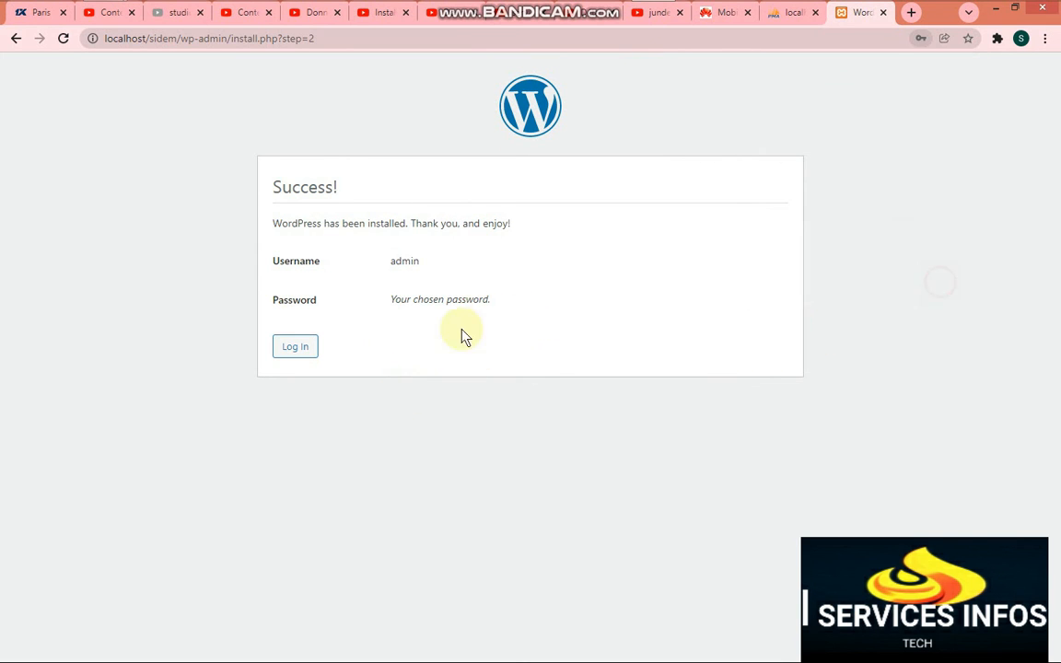
Log in to the WordPress dashboard as admin with Remember Me enabled.
left_click(311, 345)
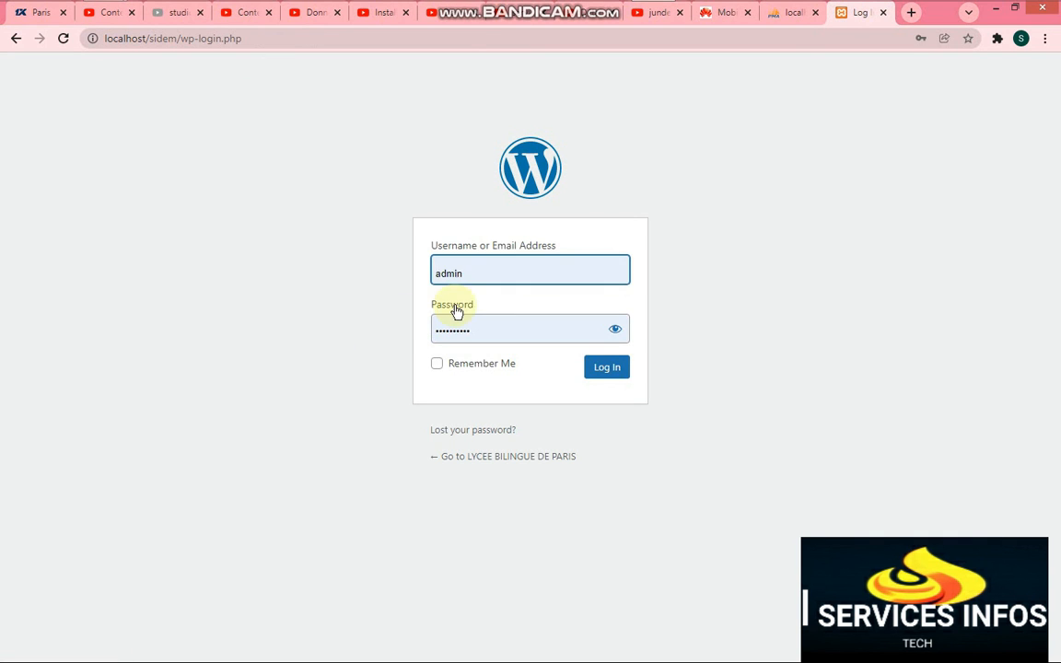
left_click(438, 366)
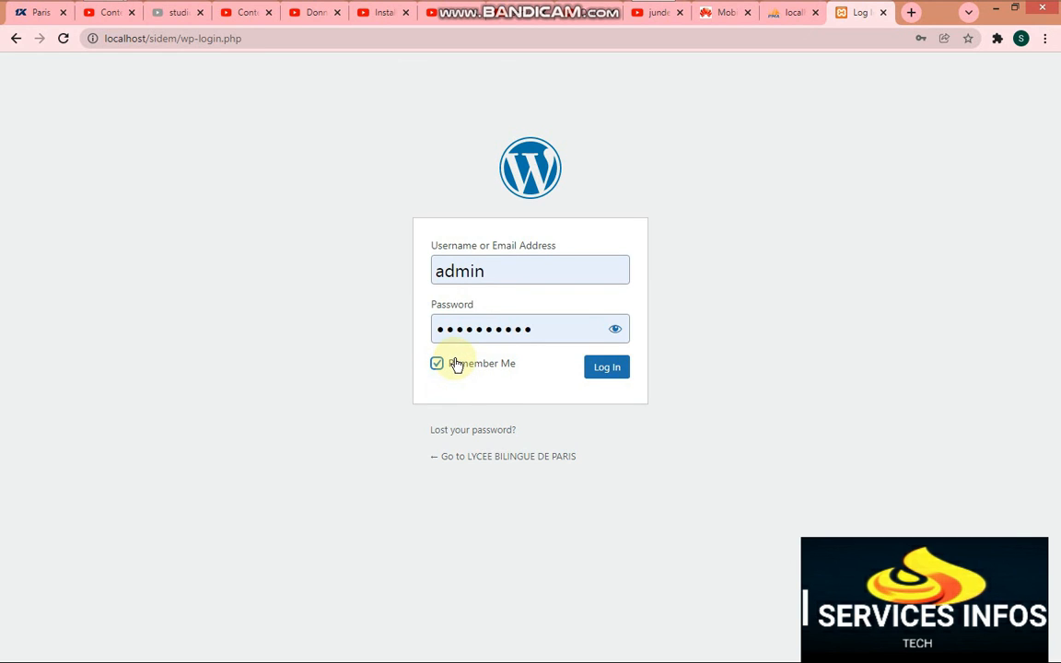
left_click(607, 373)
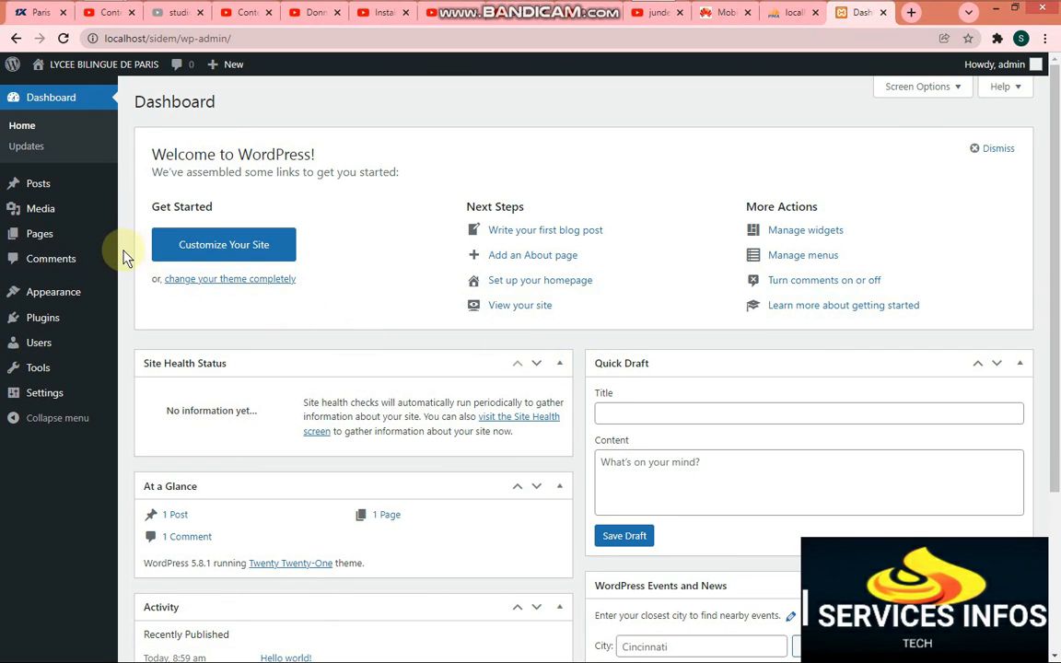
Visit the site's front page from the dashboard and look it over from the first post to the footer.
mouse_move(57, 191)
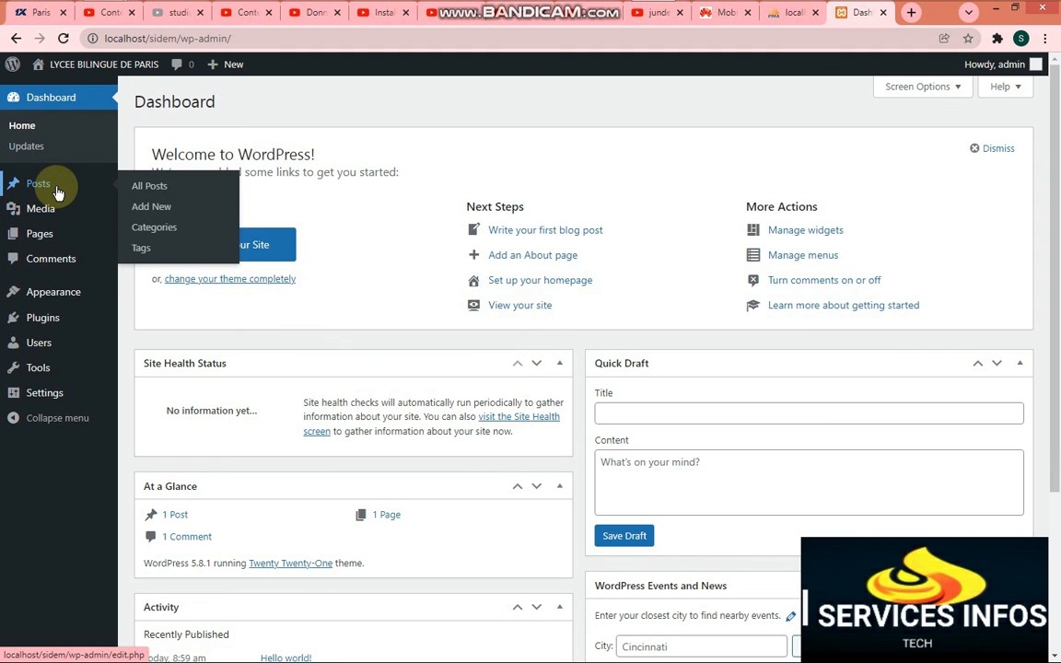
mouse_move(102, 73)
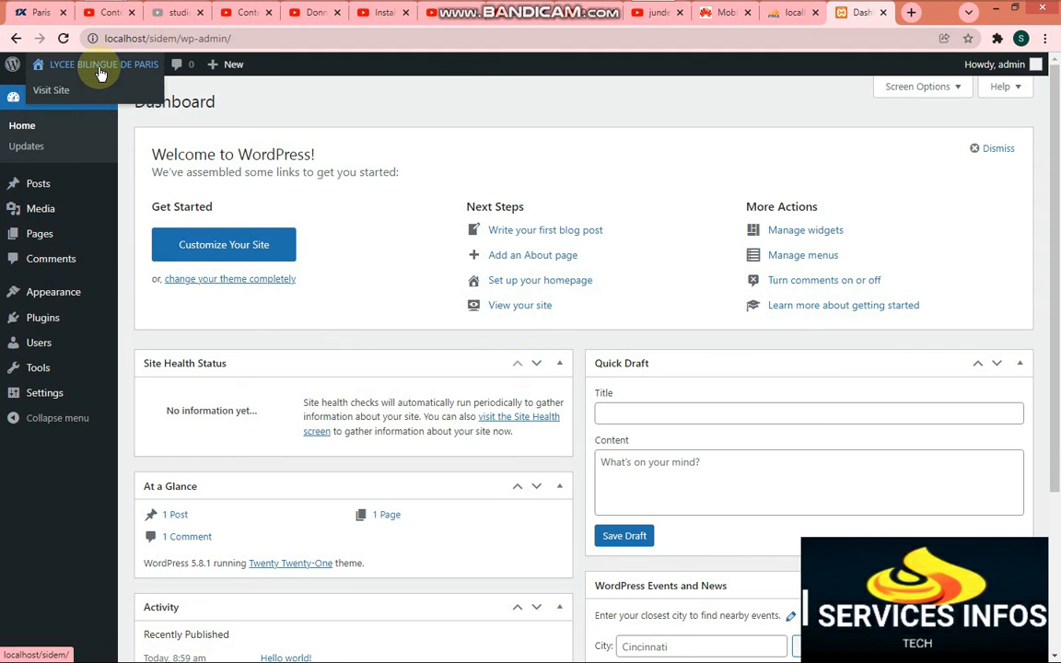
left_click(102, 74)
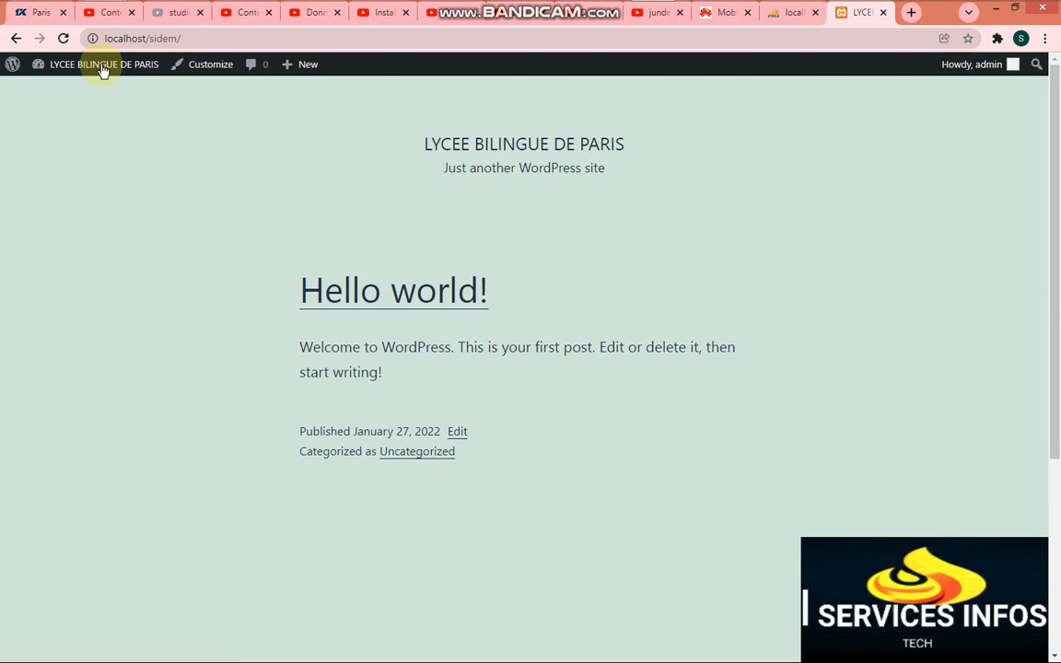
scroll(211, 158, "down", 3)
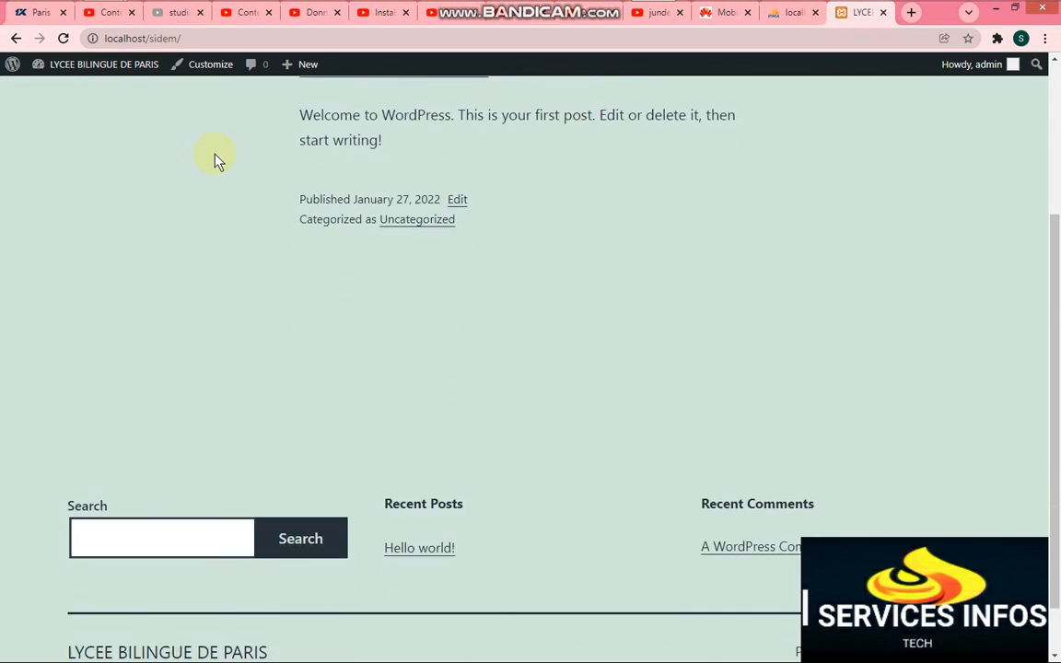
scroll(220, 158, "up", 3)
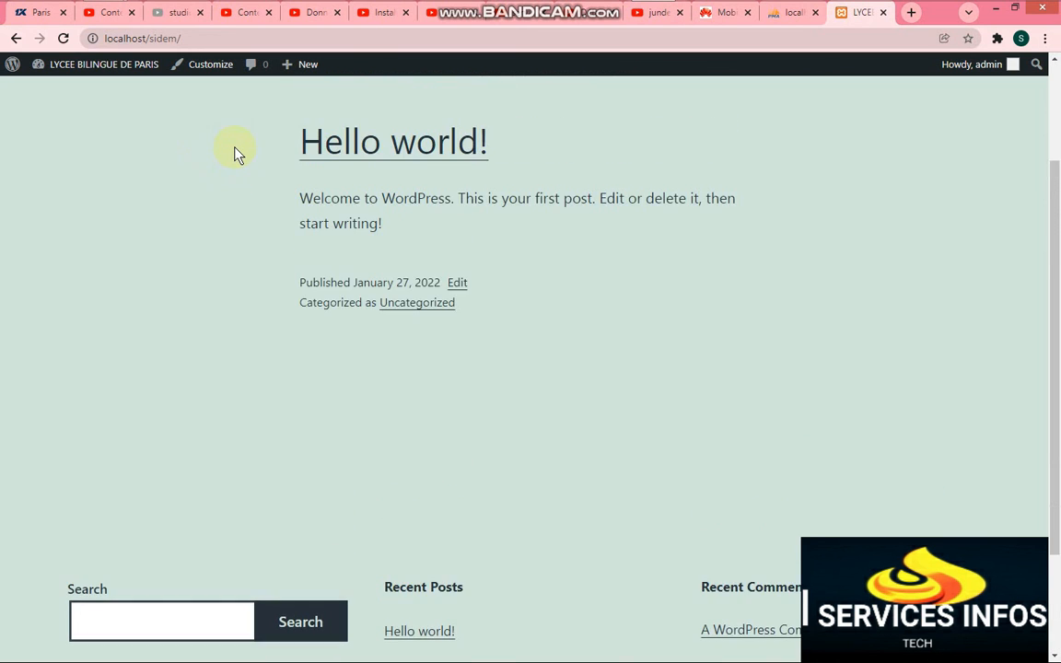